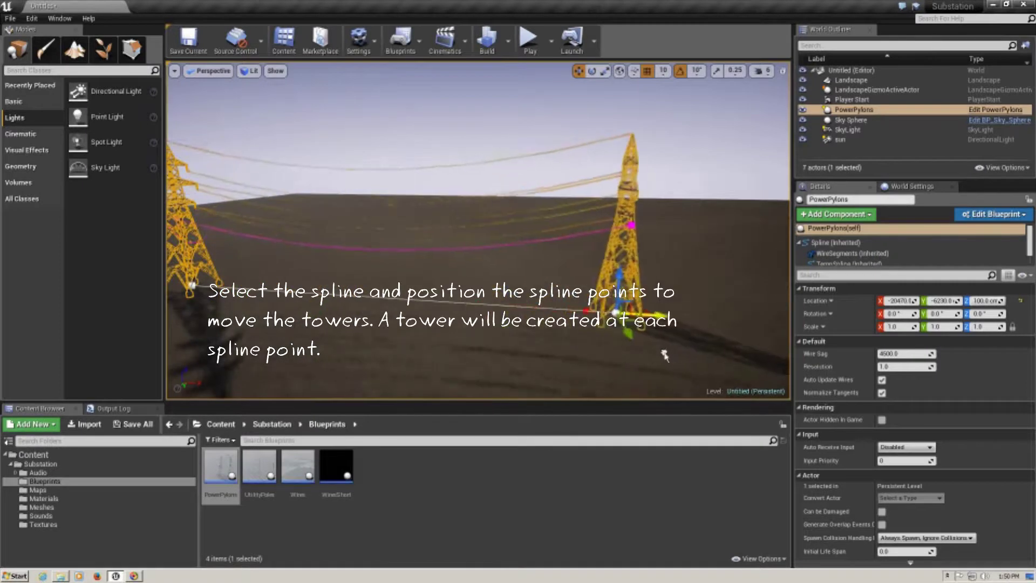
- Reposition the spline points at both ends of the power pylon line to move their towers
{"action": "left_click_drag", "start_coordinate": [554, 358], "coordinate": [811, 352], "text": "alt"}
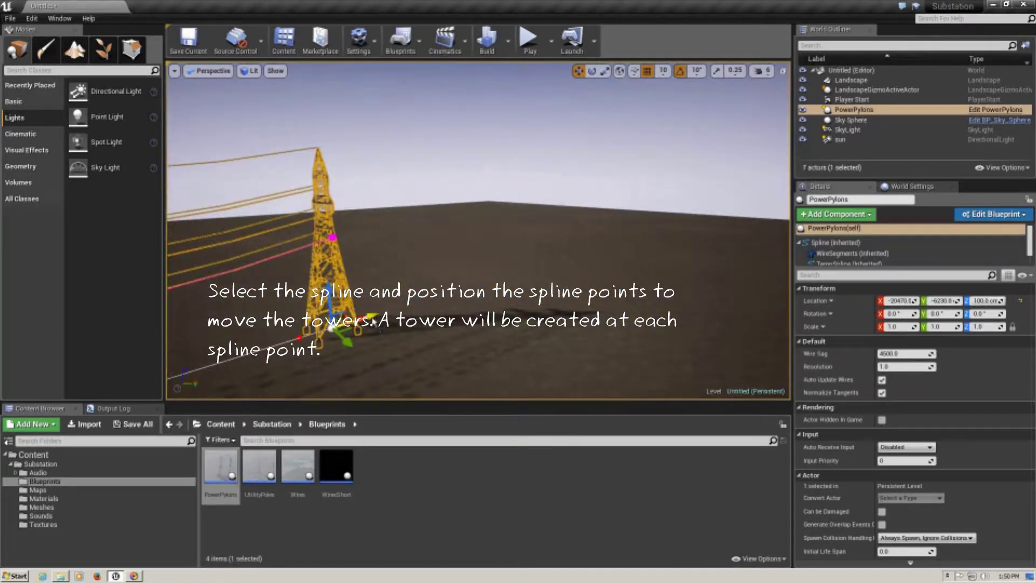
{"action": "left_click_drag", "start_coordinate": [373, 322], "coordinate": [521, 212]}
{"action": "left_click_drag", "start_coordinate": [500, 257], "coordinate": [196, 266], "text": "alt"}
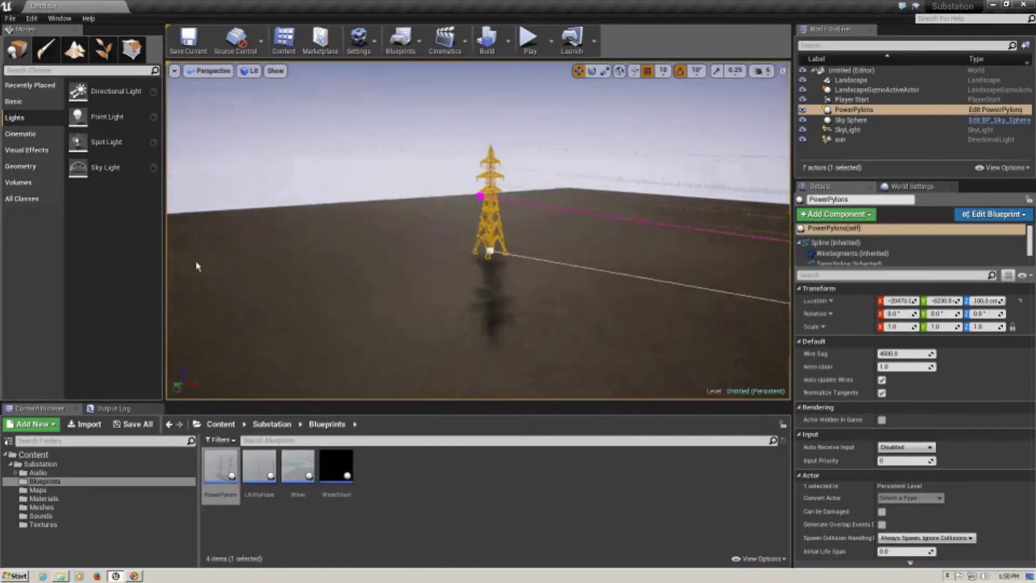
{"action": "left_click", "coordinate": [489, 253]}
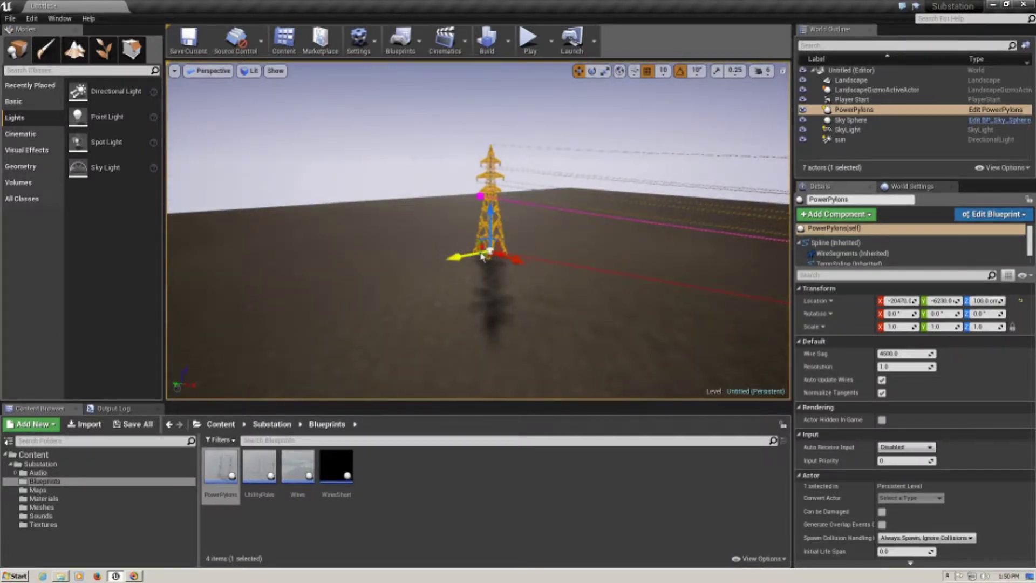
{"action": "left_click_drag", "start_coordinate": [481, 257], "coordinate": [332, 236]}
- Add a spline point midway along the pylon line and move its new tower across the terrain
{"action": "right_click_drag", "start_coordinate": [371, 256], "coordinate": [550, 256]}
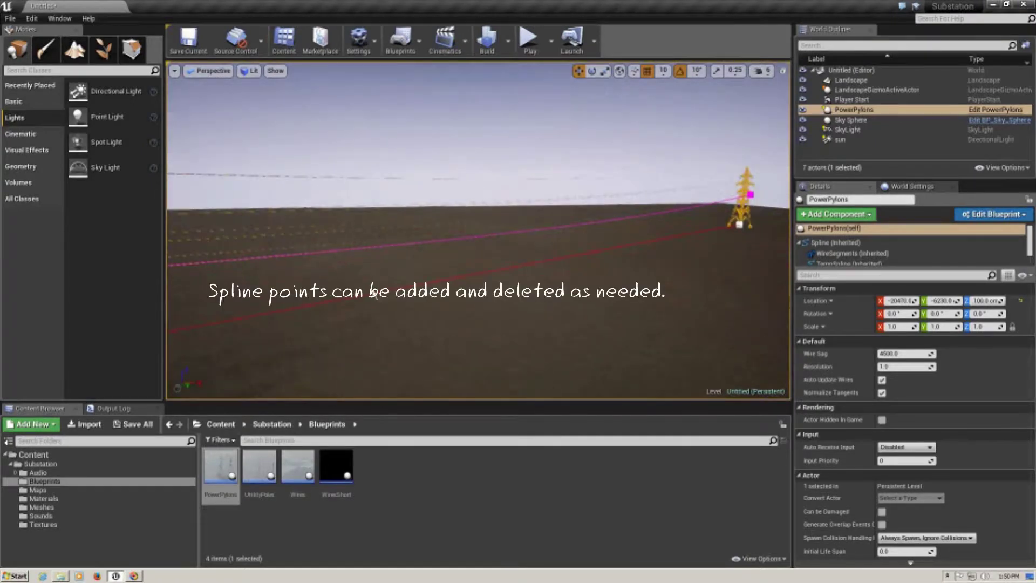
{"action": "right_click", "coordinate": [378, 297]}
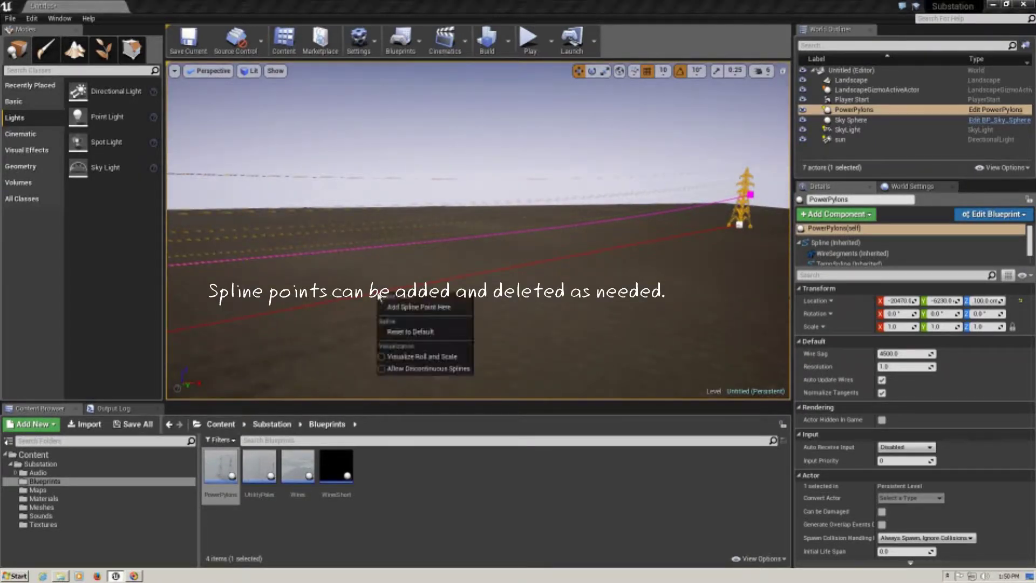
{"action": "left_click", "coordinate": [395, 307]}
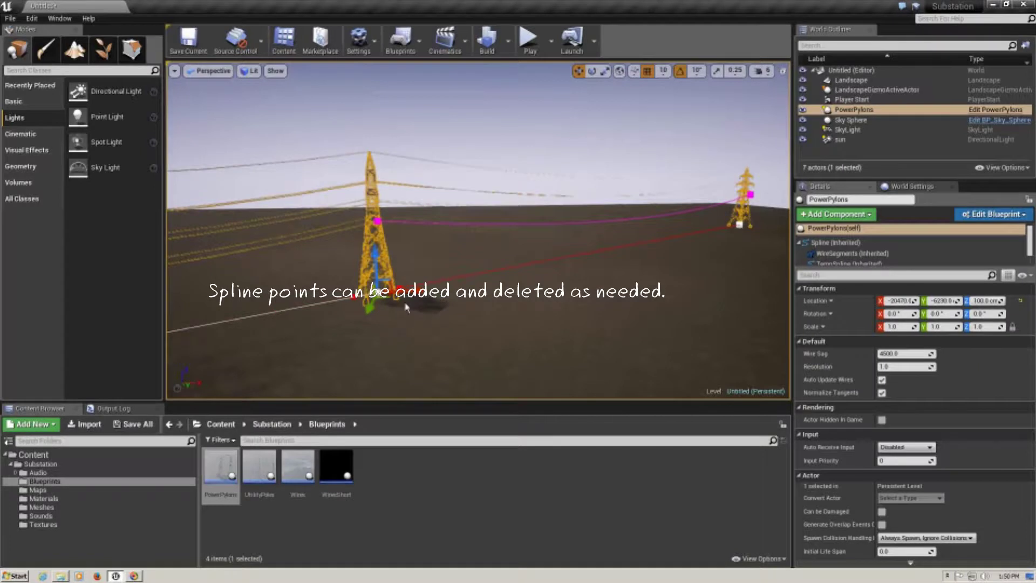
{"action": "left_click_drag", "start_coordinate": [367, 315], "coordinate": [361, 262]}
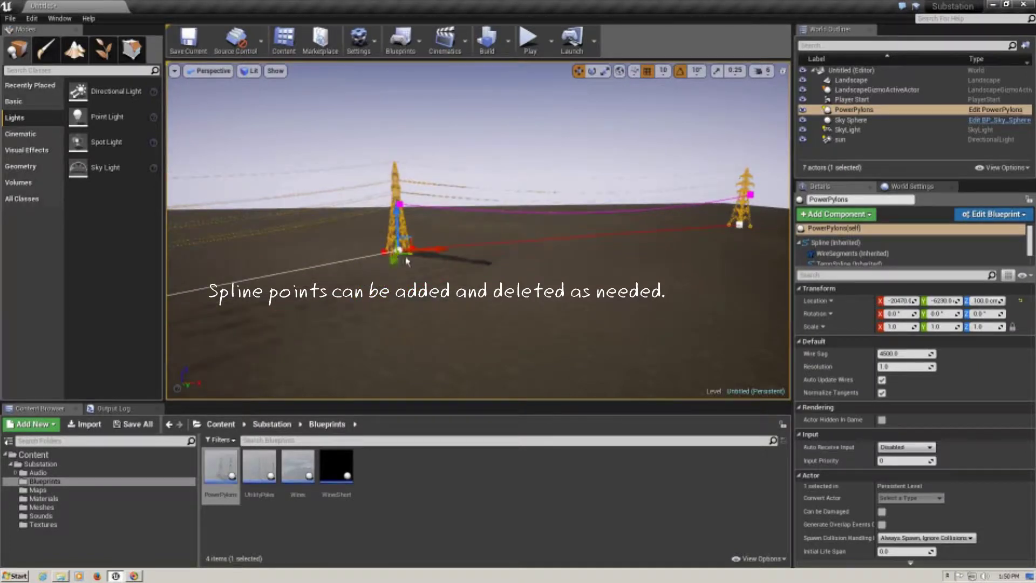
{"action": "left_click_drag", "start_coordinate": [430, 250], "coordinate": [343, 253]}
- Try Wire Sag values of 6000 and 2000 on the power pylons and set it back to 4500
{"action": "right_click_drag", "start_coordinate": [354, 271], "coordinate": [190, 262]}
{"action": "scroll", "coordinate": [352, 277], "scroll_direction": "up", "scroll_amount": 8}
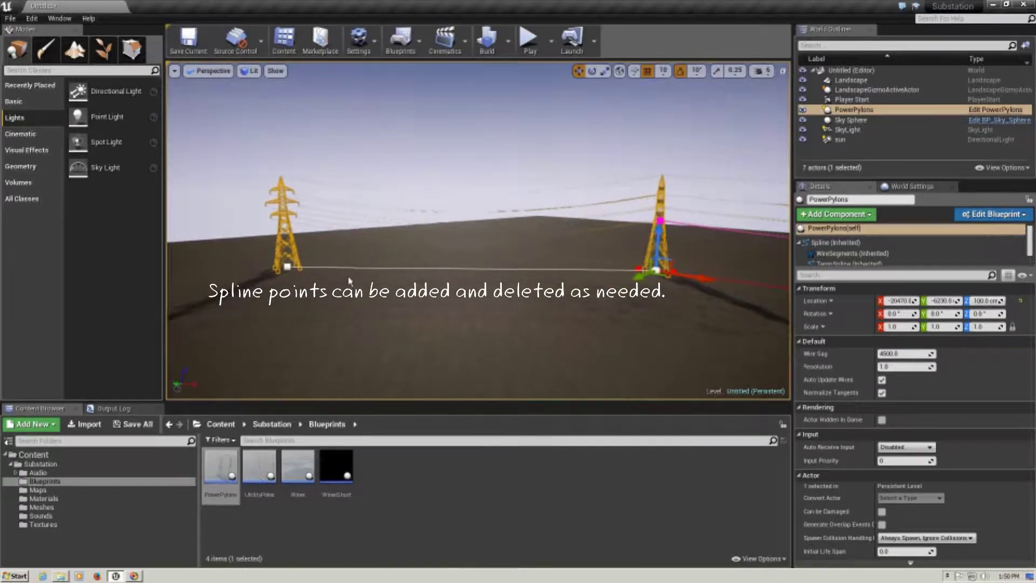
{"action": "scroll", "coordinate": [353, 277], "scroll_direction": "up", "scroll_amount": 3}
{"action": "right_click_drag", "start_coordinate": [353, 277], "coordinate": [360, 270]}
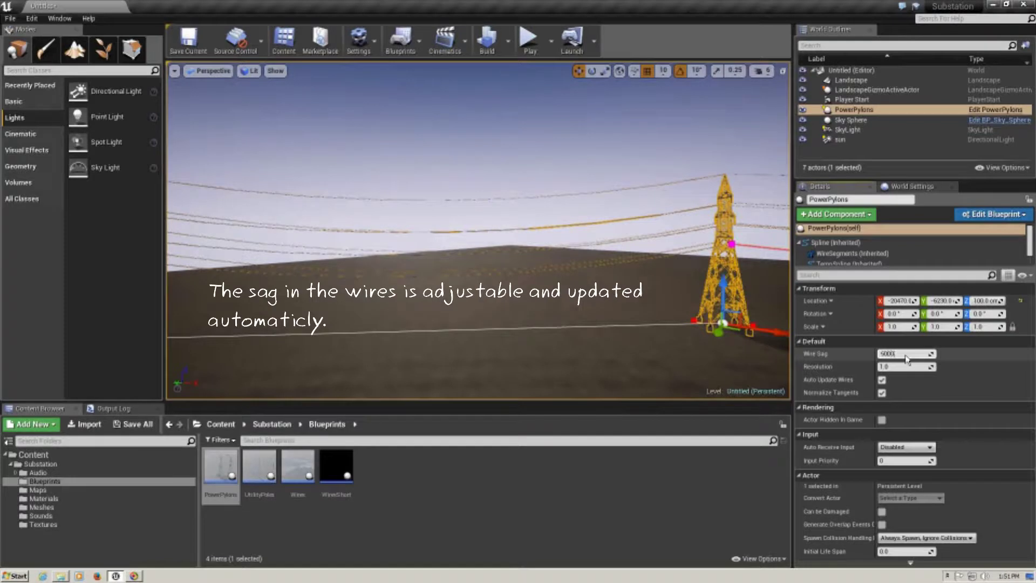
{"action": "key", "text": "Return"}
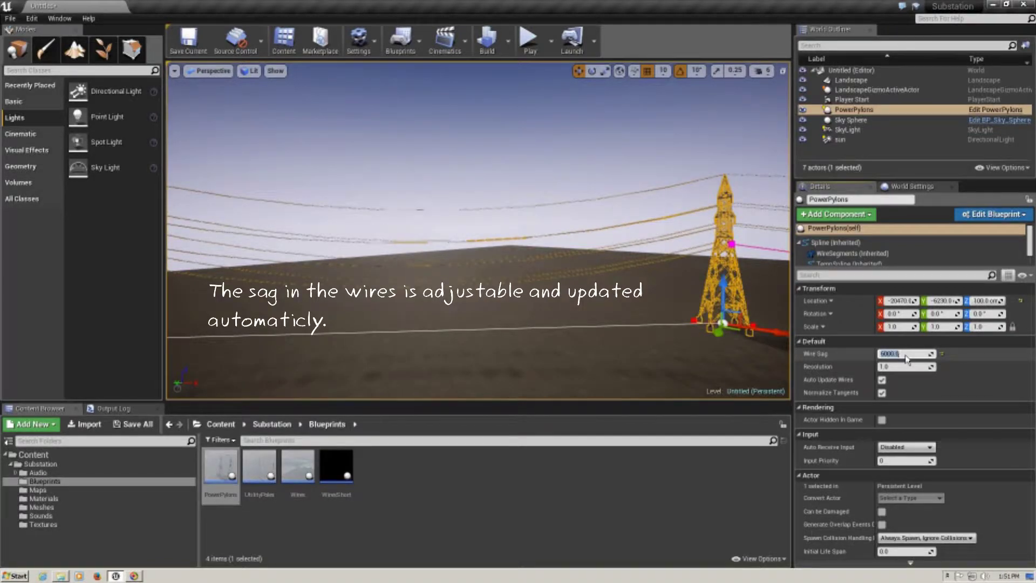
{"action": "type", "text": "2"}
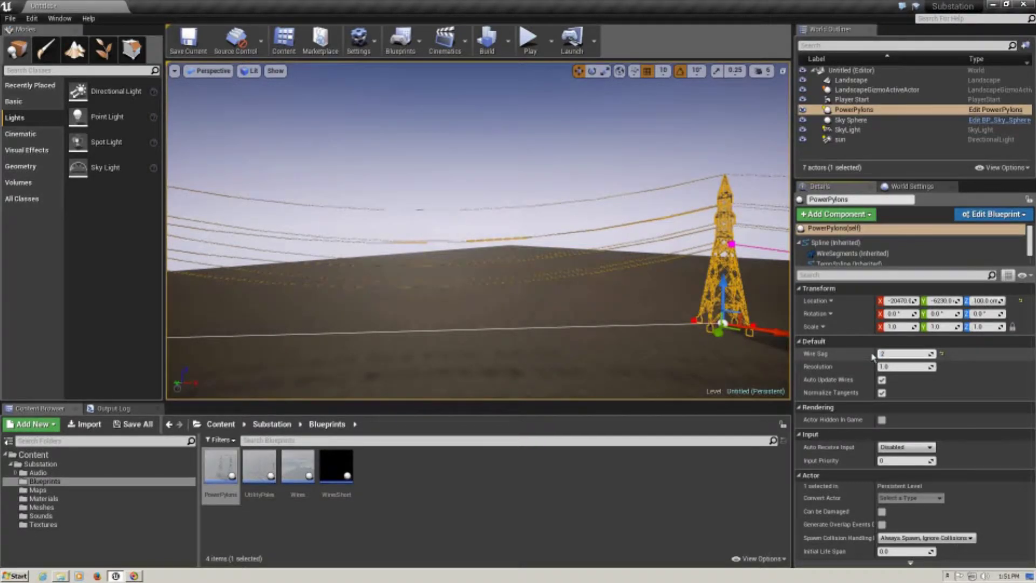
{"action": "type", "text": "000"}
{"action": "key", "text": "Return"}
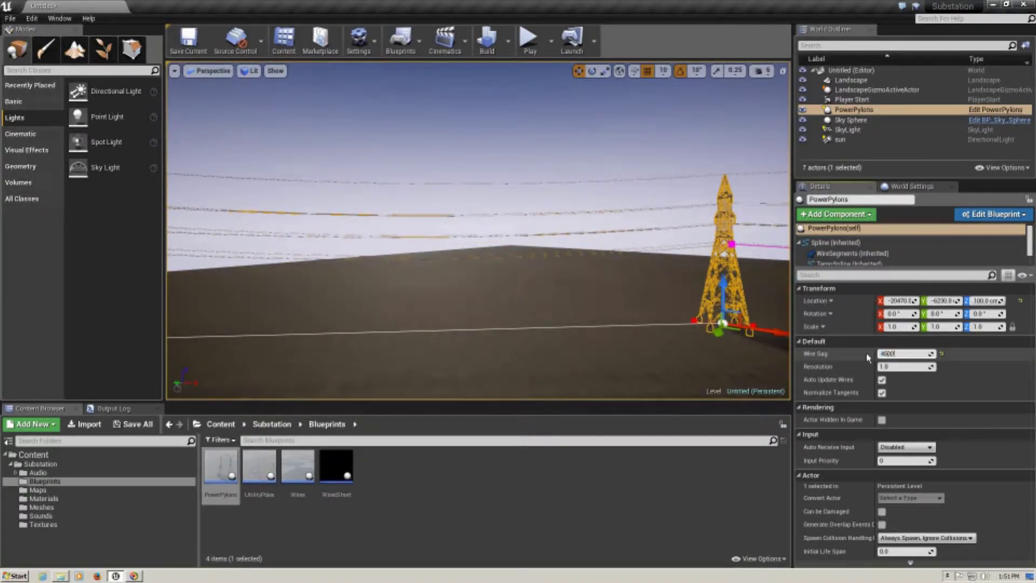
{"action": "key", "text": "Return"}
- Rotate the spline point of the middle tower and the spline point of the end tower
{"action": "right_click_drag", "start_coordinate": [652, 301], "coordinate": [679, 319]}
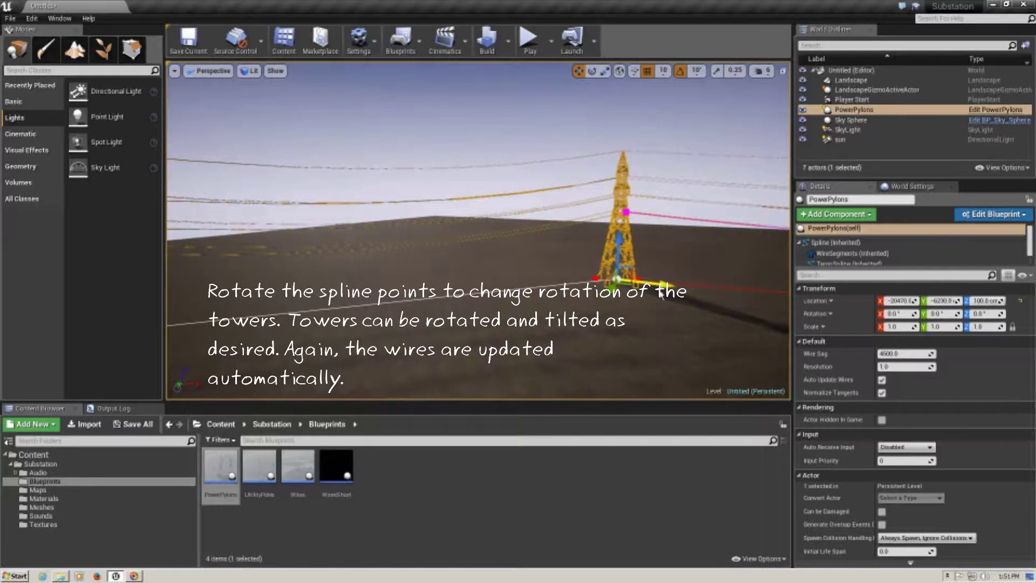
{"action": "key", "text": "e"}
{"action": "left_click_drag", "start_coordinate": [630, 301], "coordinate": [674, 294]}
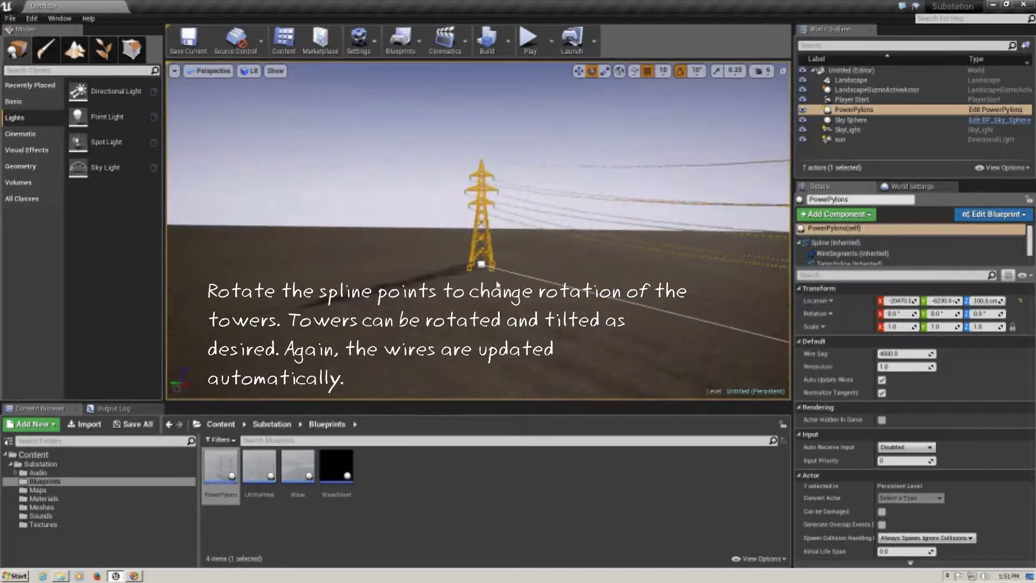
{"action": "left_click", "coordinate": [480, 266]}
{"action": "left_click_drag", "start_coordinate": [489, 282], "coordinate": [580, 292]}
- Move the end tower's spline point close to the neighbouring tower
{"action": "key", "text": "r"}
{"action": "key", "text": "w"}
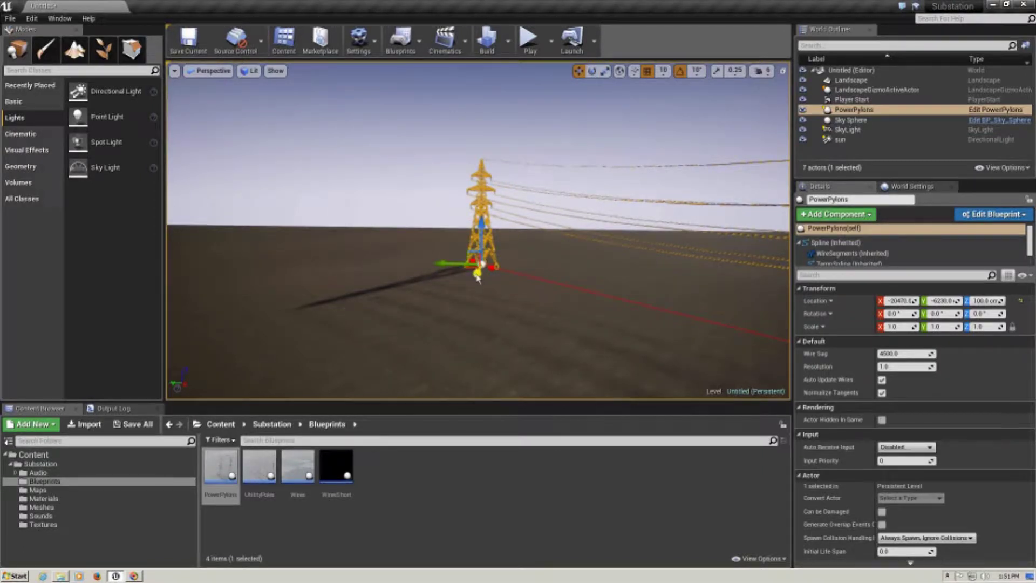
{"action": "left_click_drag", "start_coordinate": [442, 264], "coordinate": [703, 249]}
{"action": "right_click_drag", "start_coordinate": [766, 258], "coordinate": [726, 249]}
{"action": "left_click_drag", "start_coordinate": [389, 240], "coordinate": [517, 265]}
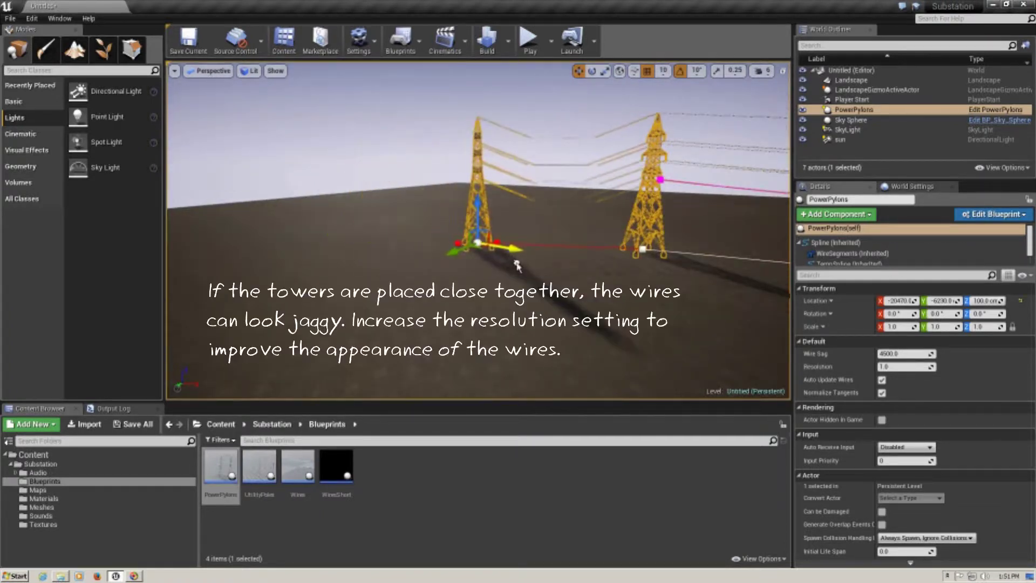
- Smooth the wires between the two close towers by setting Resolution to 2 and finally to 3
{"action": "right_click_drag", "start_coordinate": [521, 283], "coordinate": [563, 269]}
{"action": "key", "text": "w"}
{"action": "key", "text": "w"}
{"action": "left_click_drag", "start_coordinate": [564, 269], "coordinate": [522, 283]}
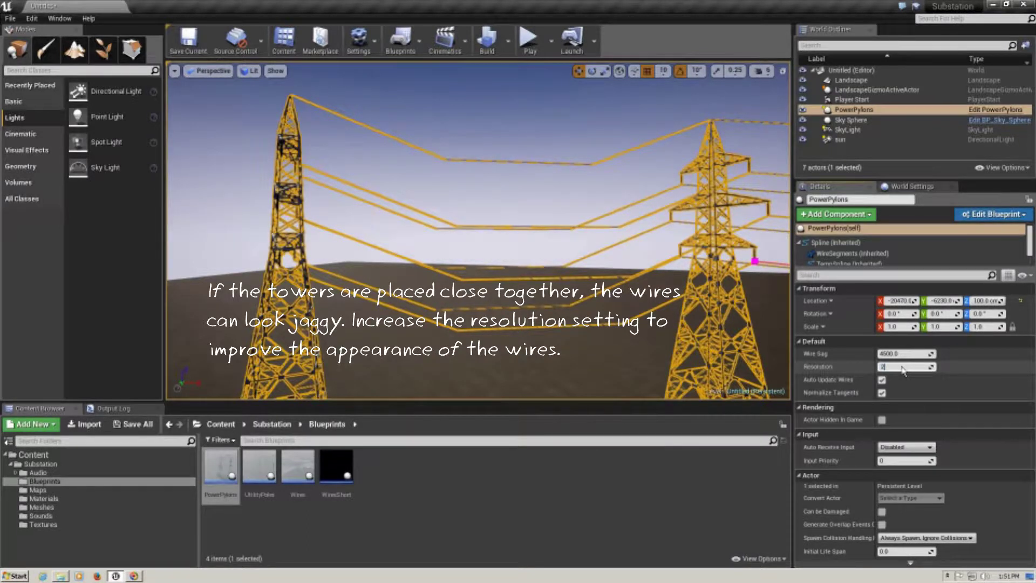
{"action": "key", "text": "Return"}
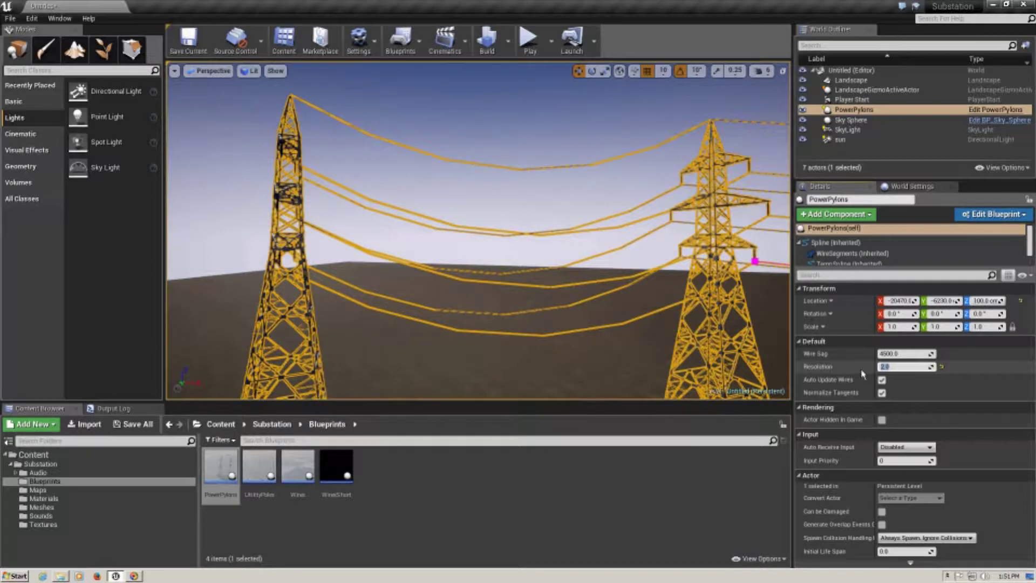
{"action": "type", "text": "9"}
{"action": "key", "text": "Return"}
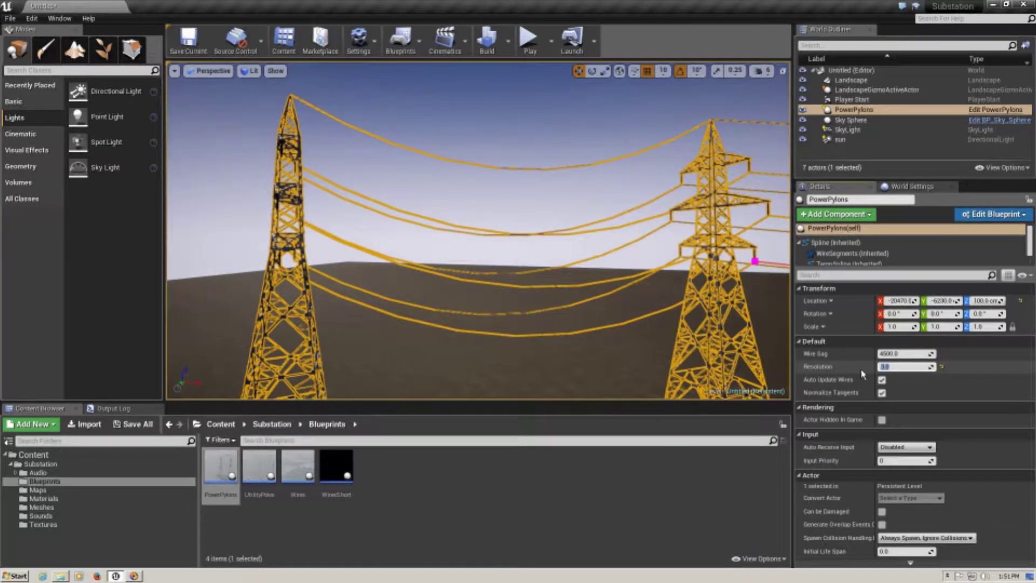
{"action": "scroll", "coordinate": [588, 300], "scroll_direction": "down", "scroll_amount": 5}
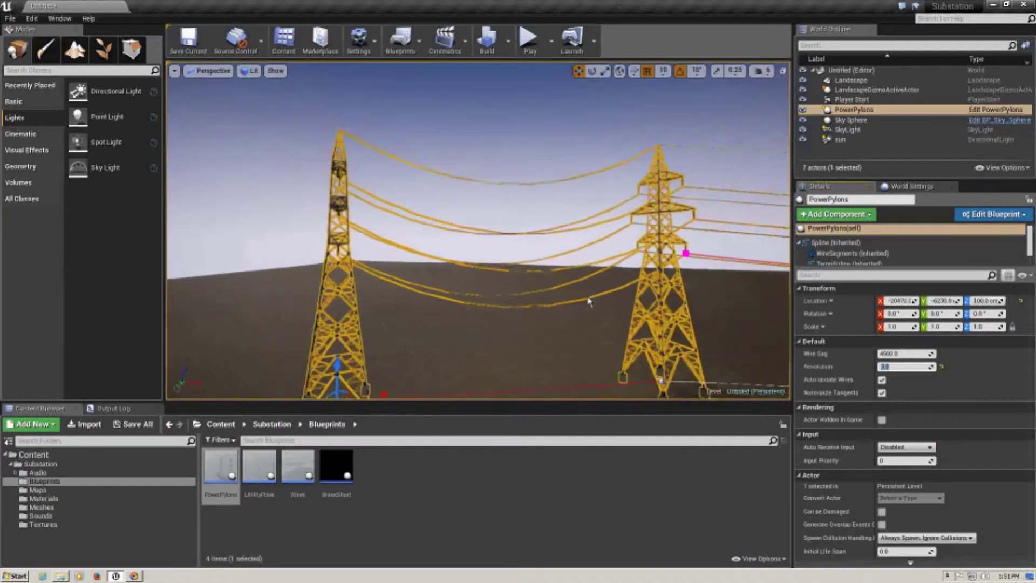
{"action": "scroll", "coordinate": [588, 300], "scroll_direction": "down", "scroll_amount": 2}
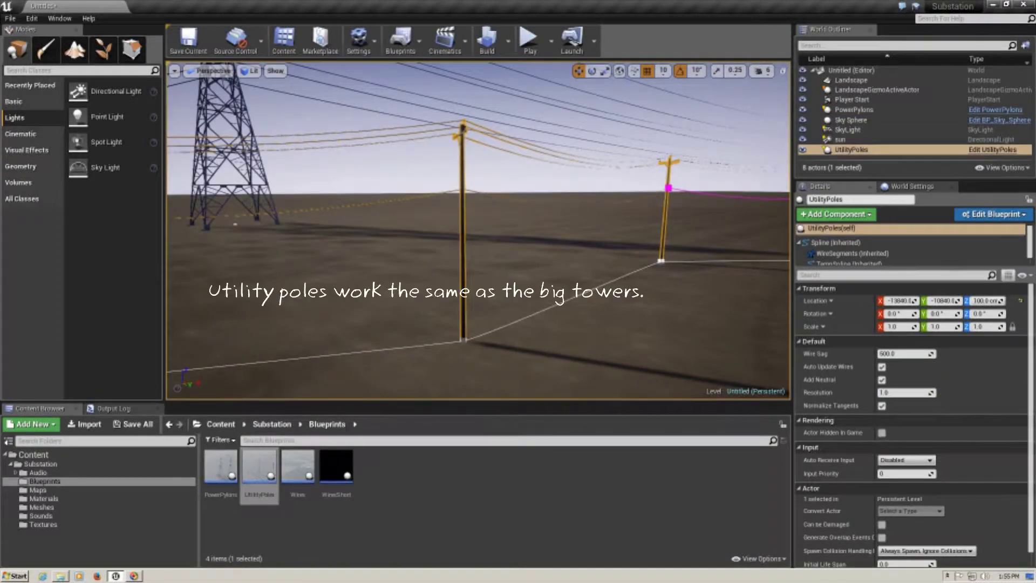
- Adjust the tangent handle of the nearest utility pole's spline point and rotate that point
{"action": "left_click", "coordinate": [465, 342]}
{"action": "left_click", "coordinate": [544, 329]}
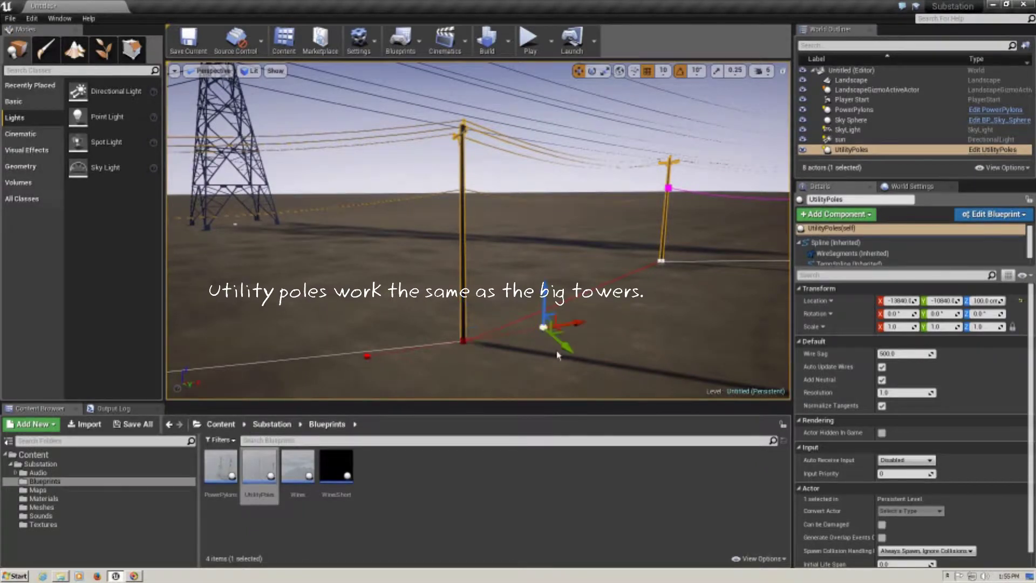
{"action": "left_click_drag", "start_coordinate": [569, 348], "coordinate": [565, 309]}
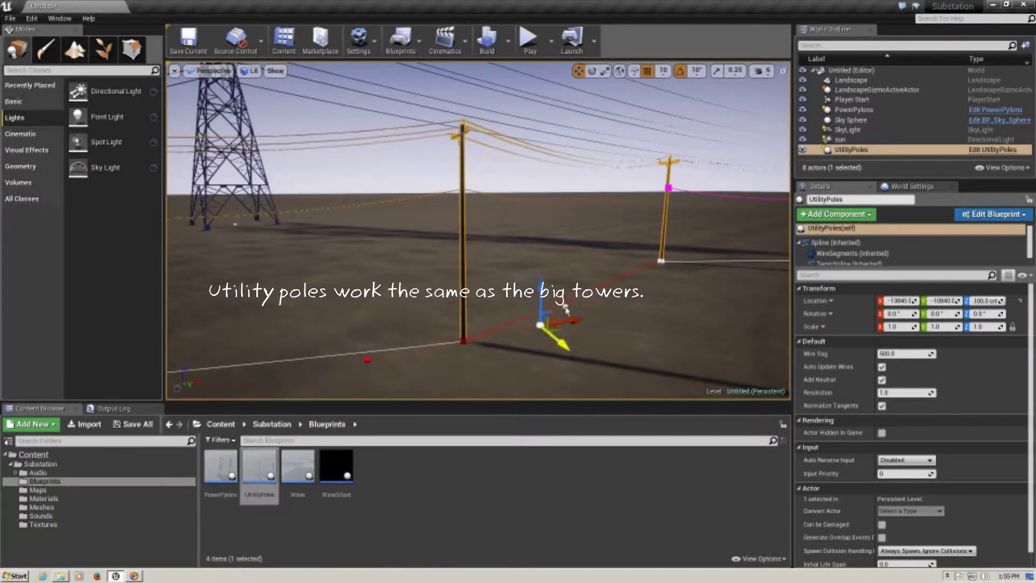
{"action": "left_click", "coordinate": [464, 342]}
{"action": "key", "text": "e"}
{"action": "mouse_move", "coordinate": [464, 376]}
{"action": "left_mouse_down"}
{"action": "mouse_move", "coordinate": [513, 370]}
{"action": "mouse_move", "coordinate": [445, 380]}
{"action": "left_mouse_up"}
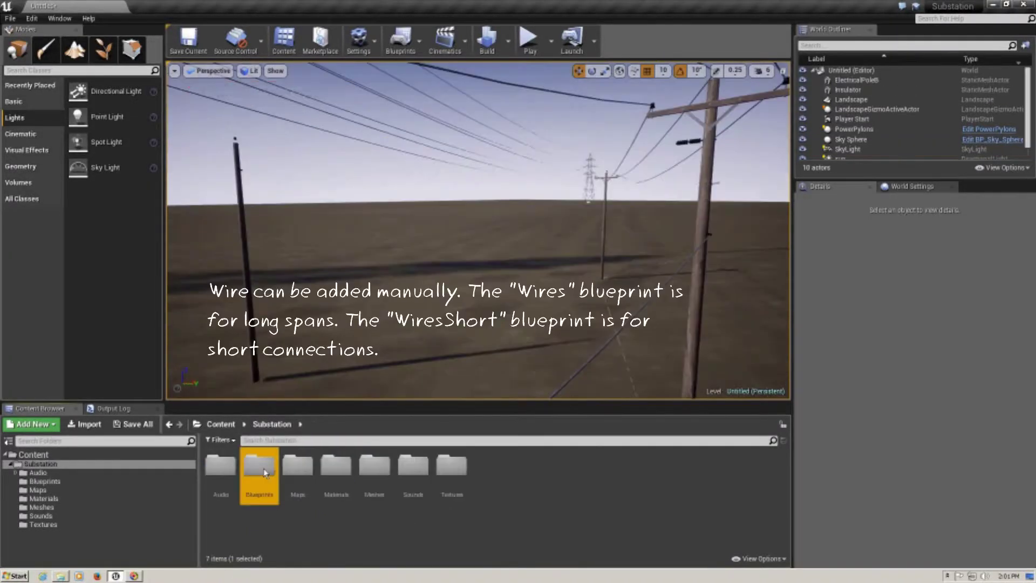
- Place a Wires blueprint in the level near the base of the freestanding pole without a crossarm
{"action": "left_click", "coordinate": [314, 516]}
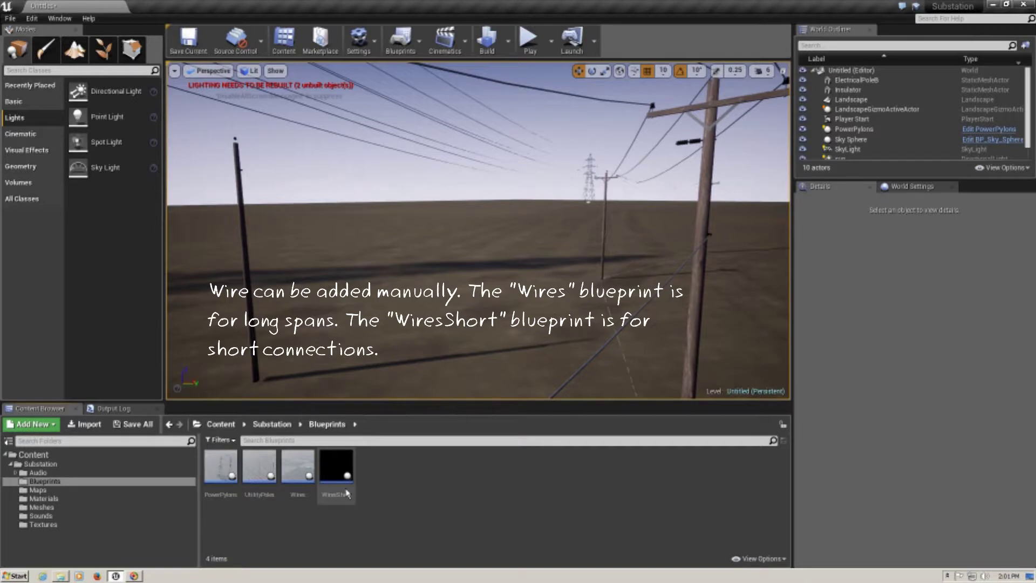
{"action": "left_click", "coordinate": [298, 469]}
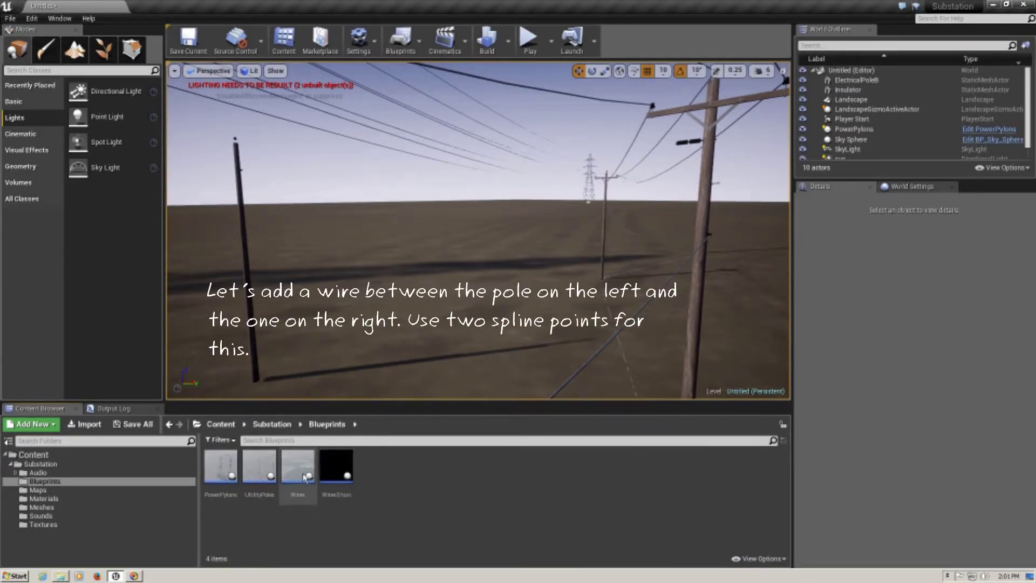
{"action": "left_click_drag", "start_coordinate": [301, 391], "coordinate": [348, 371]}
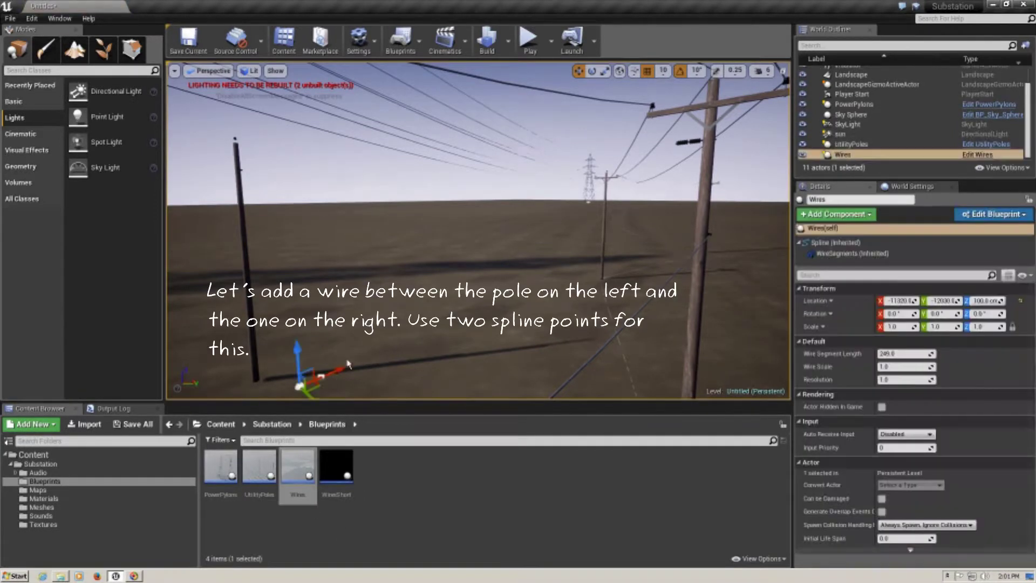
- Switch to the top view and move the Wires actor onto the freestanding pole's position
{"action": "left_click", "coordinate": [208, 70]}
{"action": "left_click", "coordinate": [226, 108]}
{"action": "scroll", "coordinate": [405, 216], "scroll_direction": "down", "scroll_amount": 1}
{"action": "key", "text": "f"}
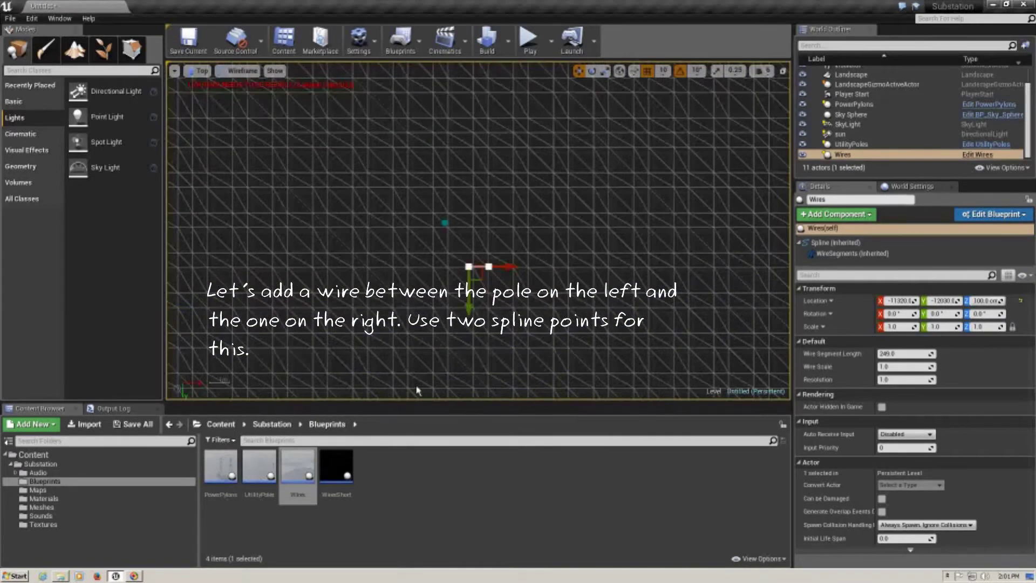
{"action": "left_click_drag", "start_coordinate": [469, 306], "coordinate": [469, 260]}
{"action": "left_click_drag", "start_coordinate": [513, 222], "coordinate": [493, 223]}
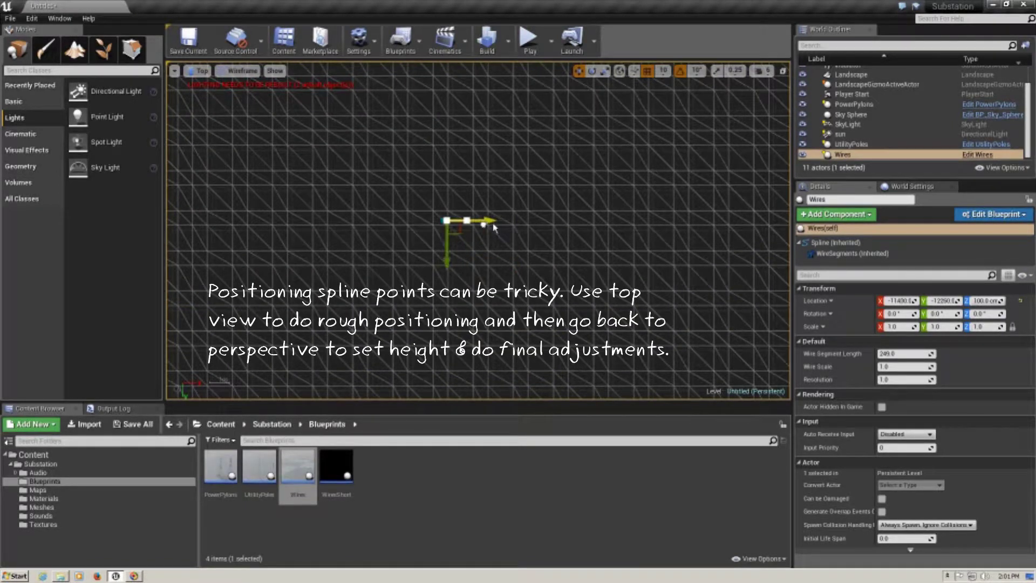
- Move the wire's second spline point across to the utility pole at the bend of the line
{"action": "left_click", "coordinate": [465, 220]}
{"action": "right_click_drag", "start_coordinate": [526, 298], "coordinate": [533, 179]}
{"action": "left_click_drag", "start_coordinate": [473, 142], "coordinate": [488, 393]}
{"action": "right_click_drag", "start_coordinate": [483, 394], "coordinate": [457, 266]}
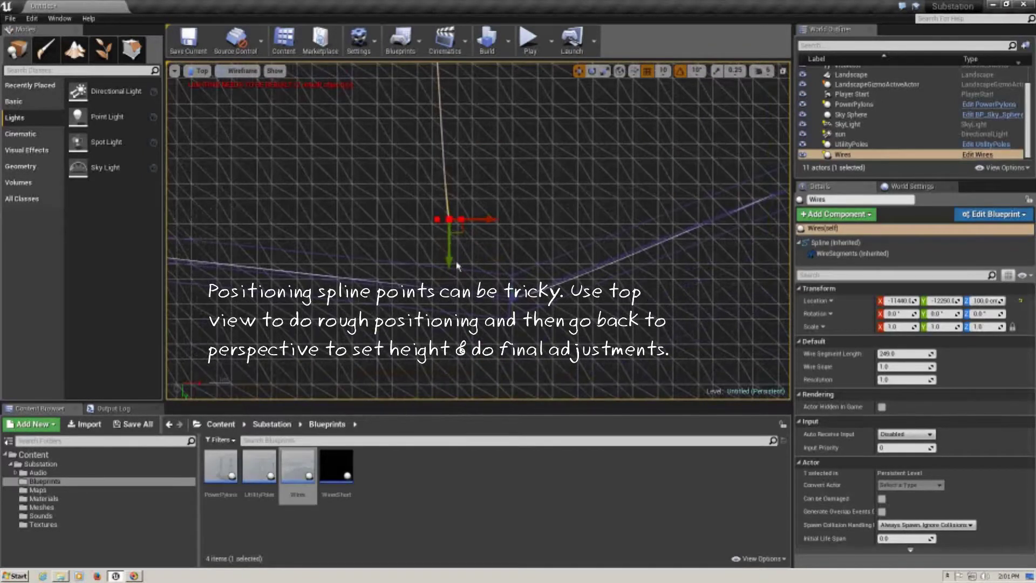
{"action": "left_click_drag", "start_coordinate": [456, 265], "coordinate": [471, 329]}
{"action": "left_click_drag", "start_coordinate": [491, 291], "coordinate": [538, 294]}
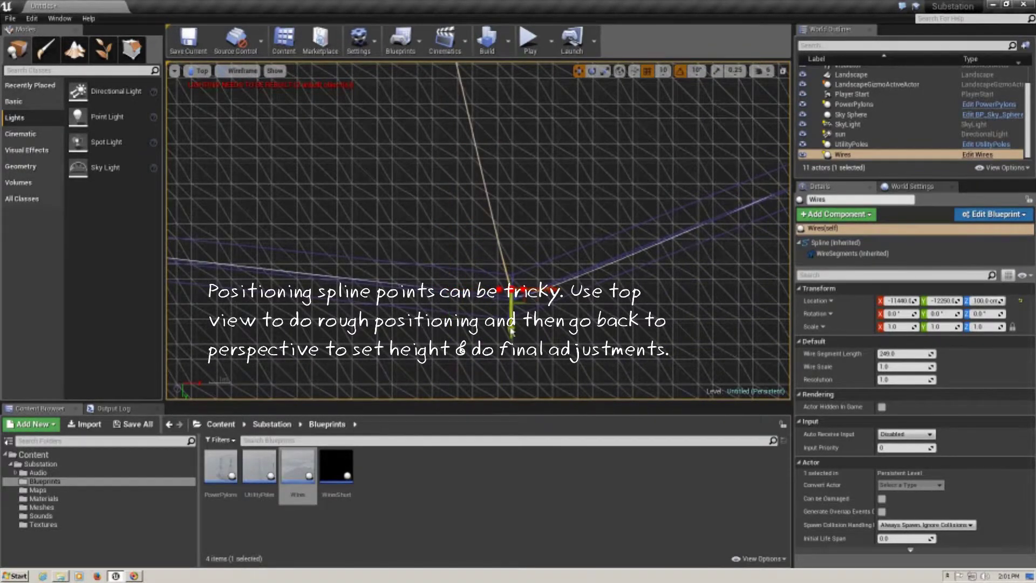
- Return to the perspective view and raise the wire's spline point at the freestanding pole
{"action": "left_click", "coordinate": [199, 70]}
{"action": "left_click", "coordinate": [215, 97]}
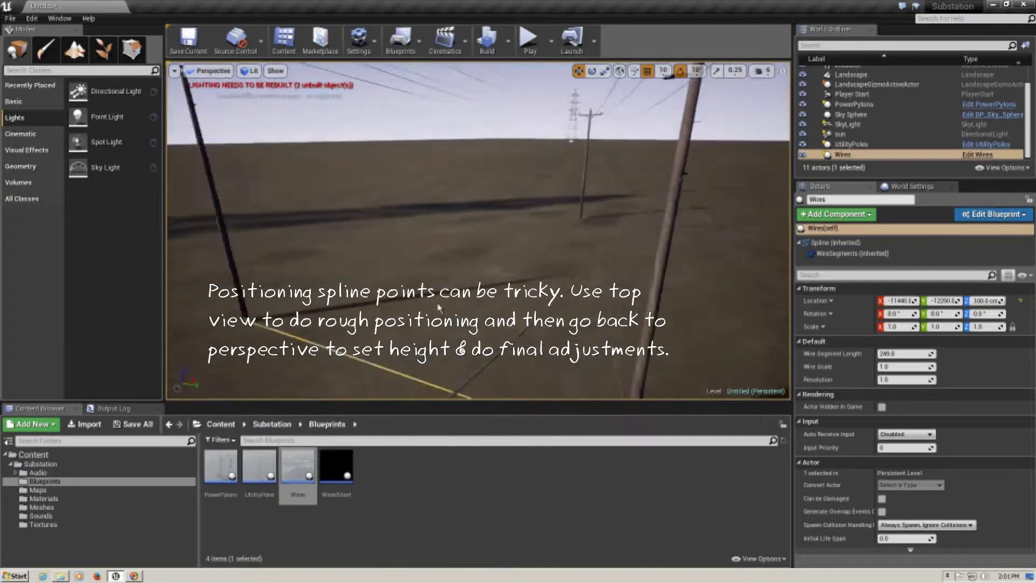
{"action": "right_click_drag", "start_coordinate": [439, 305], "coordinate": [415, 340]}
{"action": "left_click", "coordinate": [289, 264]}
{"action": "right_click_drag", "start_coordinate": [289, 264], "coordinate": [238, 189]}
{"action": "left_click_drag", "start_coordinate": [344, 294], "coordinate": [347, 94]}
- Raise the wire's second spline point from the ground up the utility pole to the side insulator below the crossarm
{"action": "right_click_drag", "start_coordinate": [347, 94], "coordinate": [509, 306]}
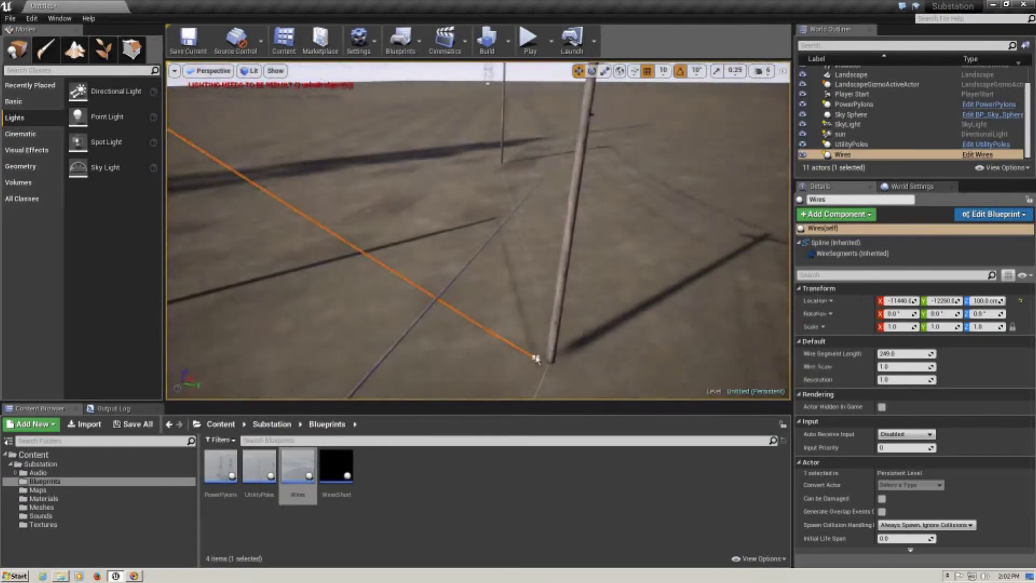
{"action": "left_click", "coordinate": [535, 359]}
{"action": "left_click_drag", "start_coordinate": [537, 329], "coordinate": [565, 68]}
{"action": "middle_click_drag", "start_coordinate": [518, 250], "coordinate": [517, 203]}
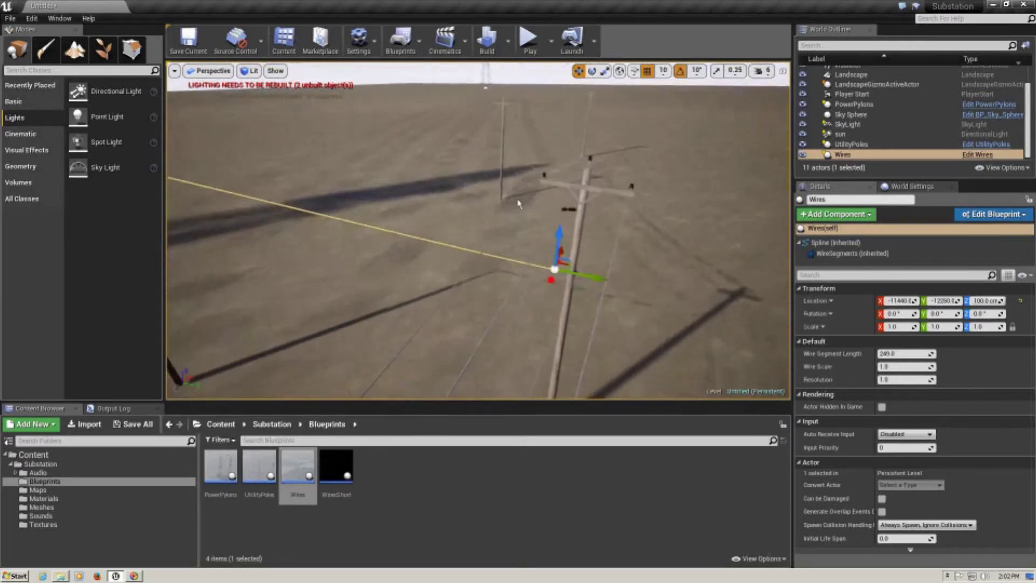
{"action": "left_click_drag", "start_coordinate": [556, 239], "coordinate": [561, 179]}
- Reduce the camera speed to 4 and fine-tune the wire's end points against the insulators on both poles
{"action": "left_click", "coordinate": [766, 72]}
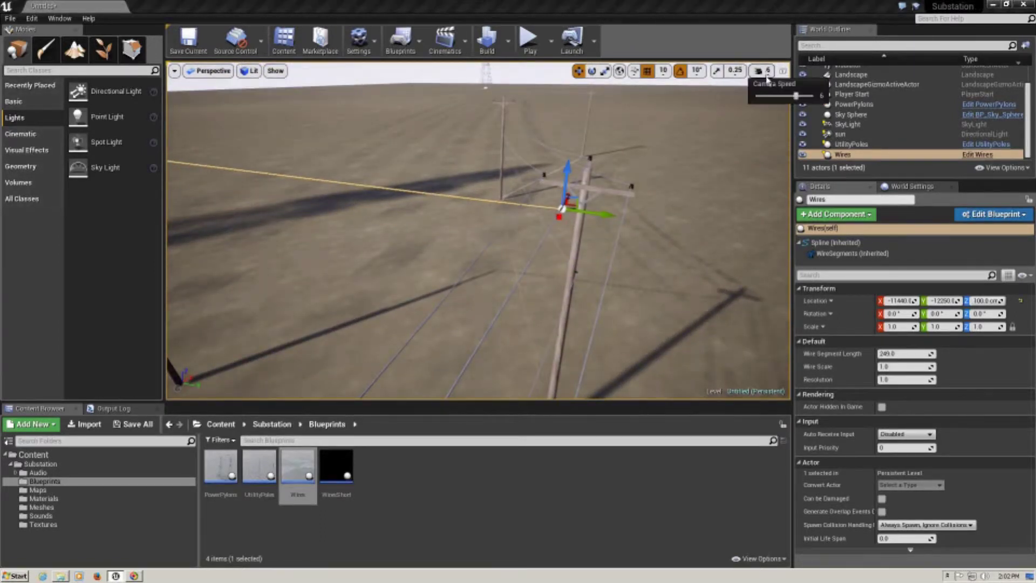
{"action": "left_click_drag", "start_coordinate": [796, 98], "coordinate": [781, 98]}
{"action": "key", "text": "w"}
{"action": "right_click_drag", "start_coordinate": [598, 228], "coordinate": [642, 230]}
{"action": "left_click_drag", "start_coordinate": [550, 252], "coordinate": [503, 256]}
{"action": "right_click_drag", "start_coordinate": [503, 256], "coordinate": [3, 146]}
{"action": "key", "text": "w"}
{"action": "key", "text": "f"}
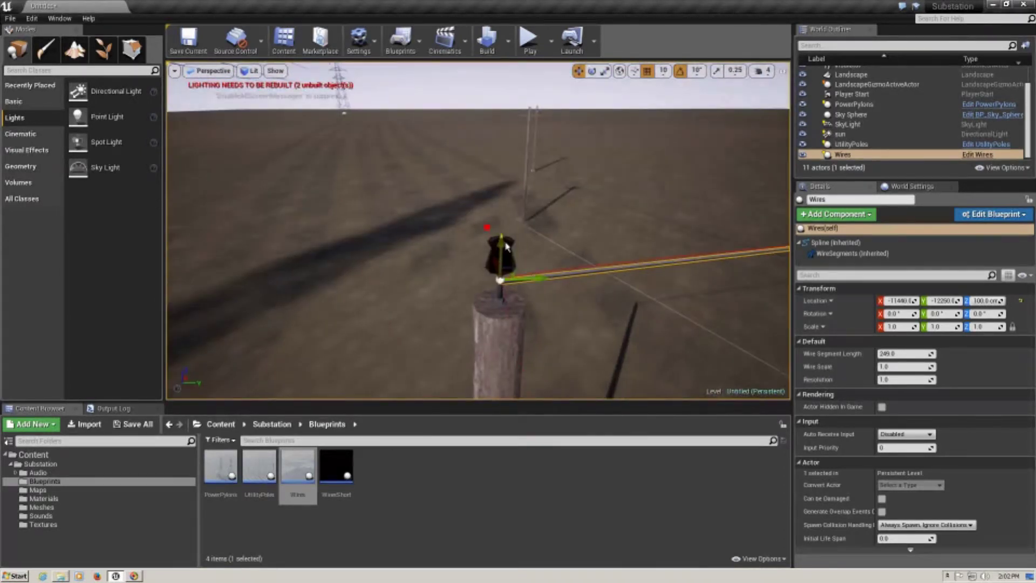
- Pull the wire's tangent handle at the freestanding pole away and downward to start the sag
{"action": "right_click_drag", "start_coordinate": [679, 263], "coordinate": [431, 228]}
{"action": "key", "text": "s"}
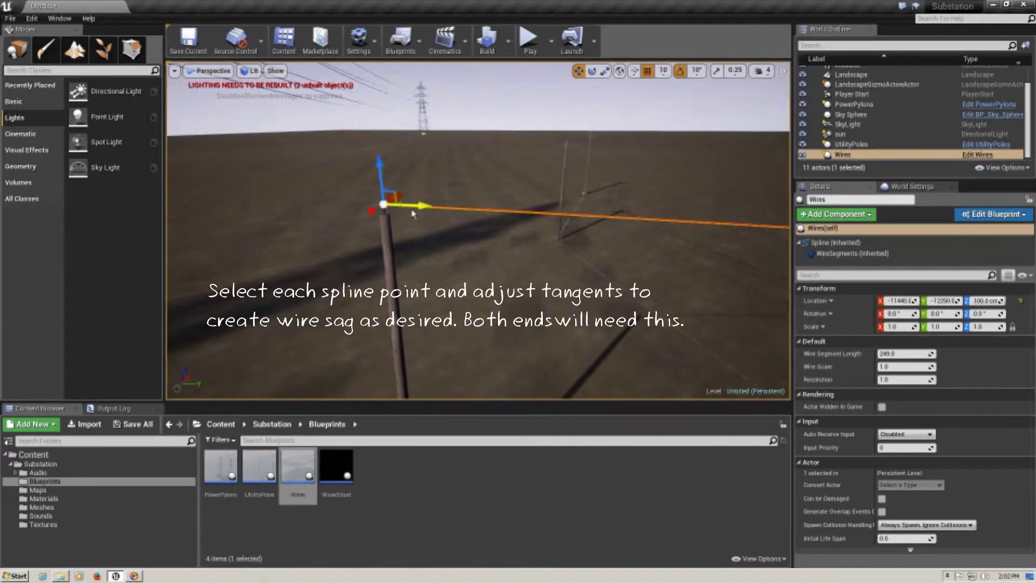
{"action": "left_click", "coordinate": [371, 211]}
{"action": "left_click_drag", "start_coordinate": [399, 213], "coordinate": [217, 223]}
{"action": "left_click", "coordinate": [592, 209]}
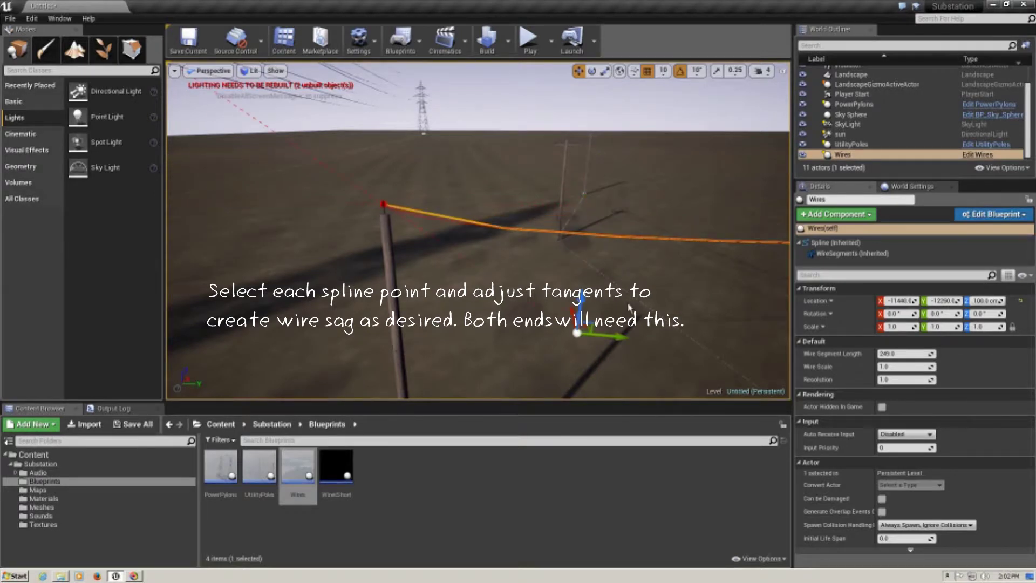
- Adjust the wire's tangent at the utility pole end to shape the sag on that side
{"action": "key", "text": "f"}
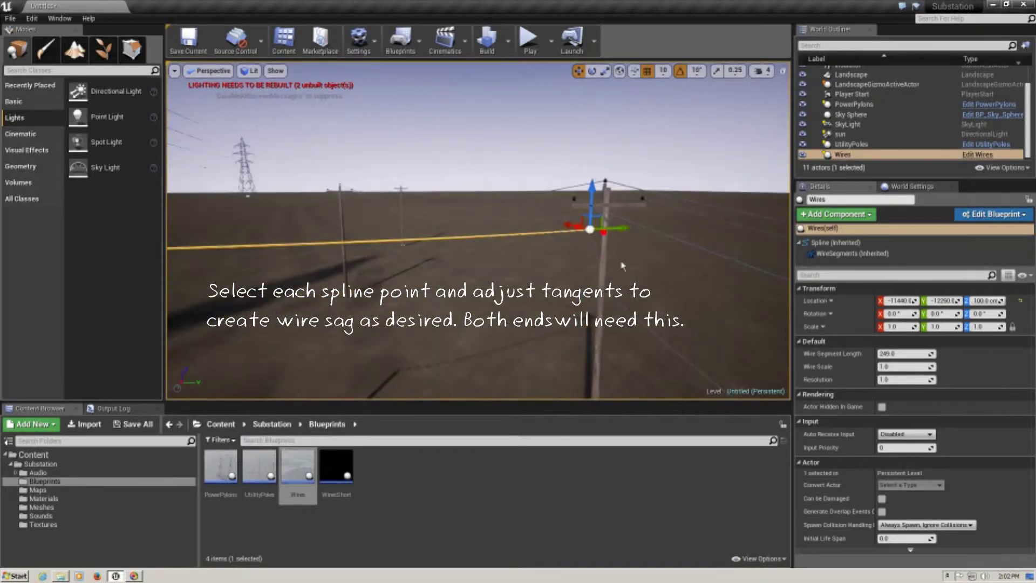
{"action": "left_click", "coordinate": [578, 229]}
{"action": "left_click_drag", "start_coordinate": [612, 228], "coordinate": [799, 237]}
{"action": "left_click", "coordinate": [191, 254]}
{"action": "right_click_drag", "start_coordinate": [192, 254], "coordinate": [316, 243]}
{"action": "left_click_drag", "start_coordinate": [393, 226], "coordinate": [400, 348]}
- Lengthen the tangent at the freestanding pole along the wire to smooth the sag, checking the curve at both poles
{"action": "scroll", "coordinate": [405, 309], "scroll_direction": "down", "scroll_amount": 3}
{"action": "right_click_drag", "start_coordinate": [405, 308], "coordinate": [363, 306]}
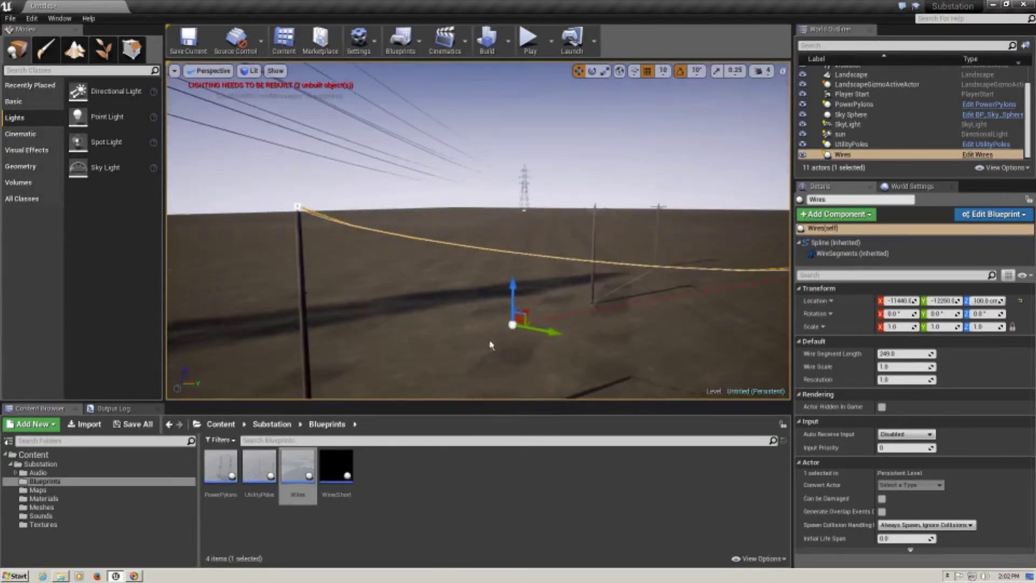
{"action": "left_click_drag", "start_coordinate": [536, 332], "coordinate": [794, 349]}
{"action": "left_click", "coordinate": [295, 207]}
{"action": "left_click", "coordinate": [385, 292]}
{"action": "right_click_drag", "start_coordinate": [490, 313], "coordinate": [514, 312]}
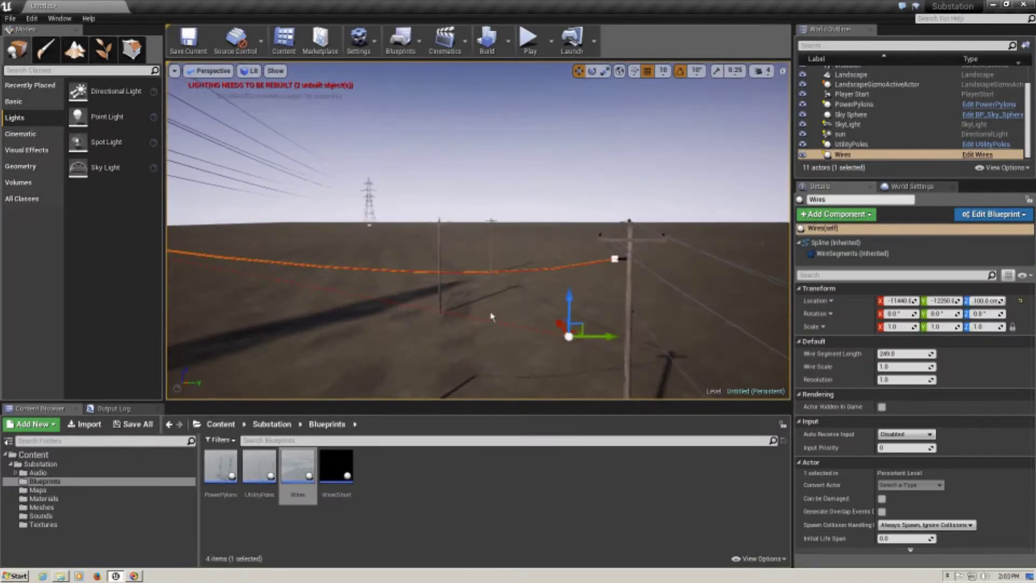
- Switch to the top view and shift the utility pole end's tangent sideways in line with the wire
{"action": "left_click", "coordinate": [213, 71]}
{"action": "left_click", "coordinate": [216, 120]}
{"action": "left_click_drag", "start_coordinate": [470, 233], "coordinate": [528, 232]}
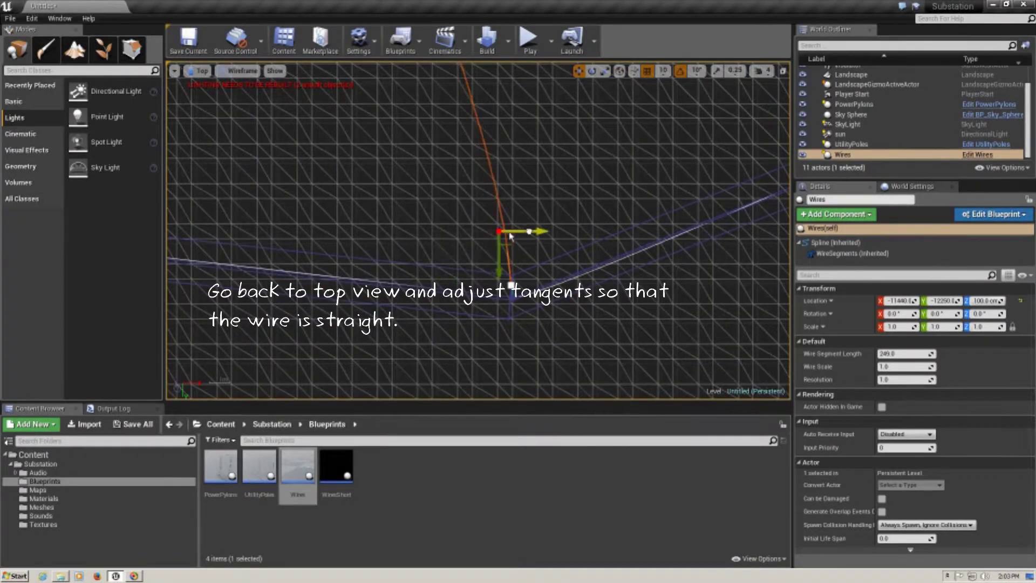
{"action": "right_click_drag", "start_coordinate": [513, 143], "coordinate": [580, 316]}
{"action": "left_click", "coordinate": [494, 127]}
{"action": "right_click_drag", "start_coordinate": [451, 215], "coordinate": [429, 113]}
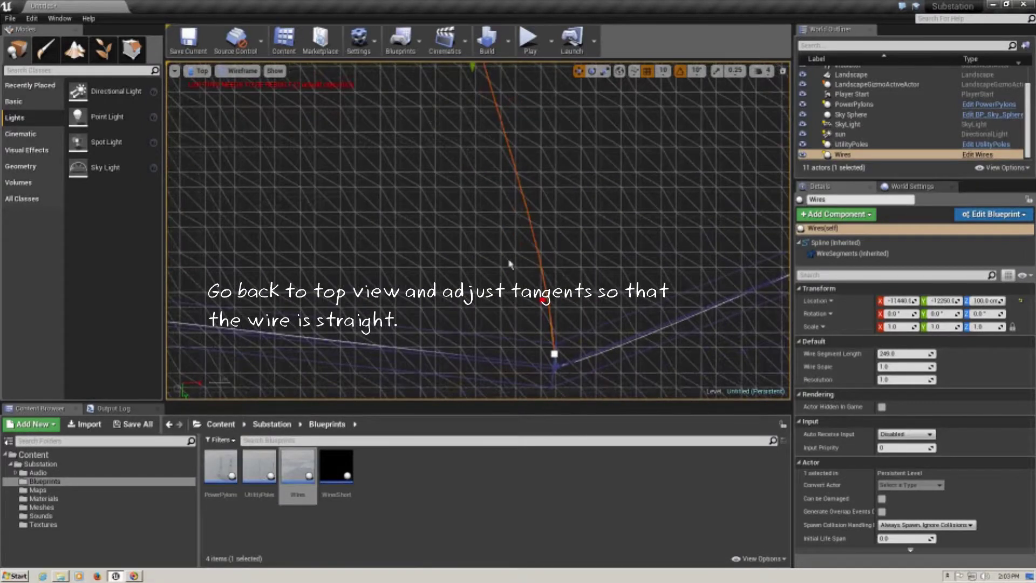
- Shift the tangent at the freestanding pole sideways so the wire runs straight between the poles in plan
{"action": "left_click", "coordinate": [544, 300]}
{"action": "left_click", "coordinate": [553, 355]}
{"action": "right_click_drag", "start_coordinate": [546, 70], "coordinate": [559, 168]}
{"action": "left_click", "coordinate": [557, 167]}
{"action": "left_click_drag", "start_coordinate": [586, 167], "coordinate": [529, 178]}
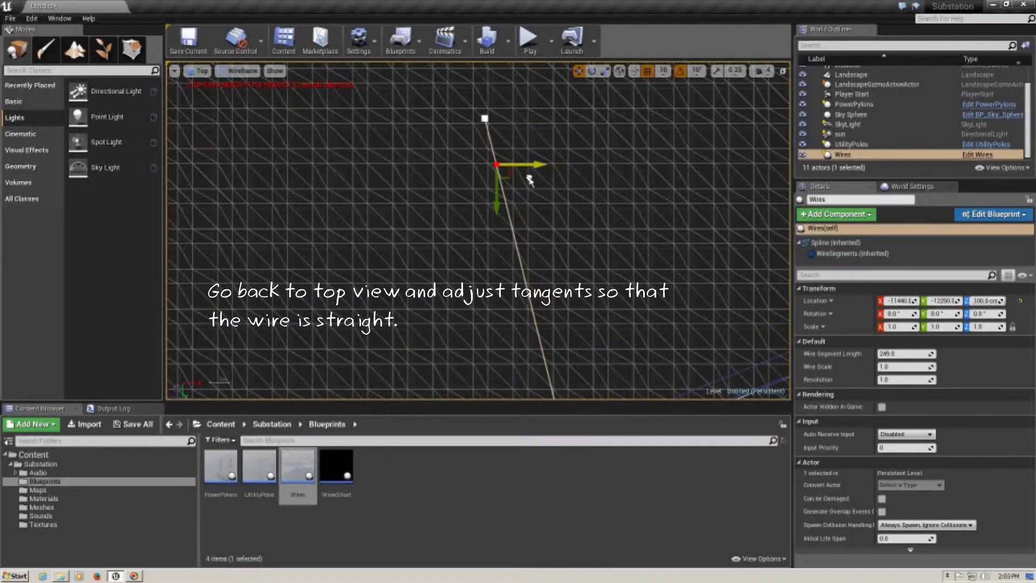
- Return to the perspective view and lower the tangent near the utility pole to deepen the wire's sag
{"action": "left_click", "coordinate": [202, 70]}
{"action": "left_click", "coordinate": [213, 101]}
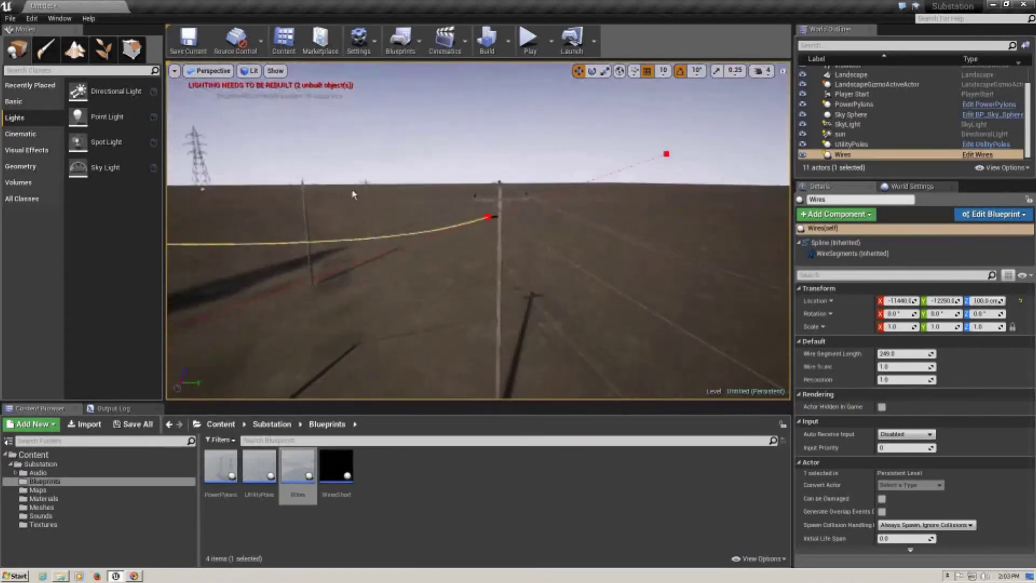
{"action": "right_click_drag", "start_coordinate": [353, 194], "coordinate": [483, 181]}
{"action": "left_click", "coordinate": [355, 179]}
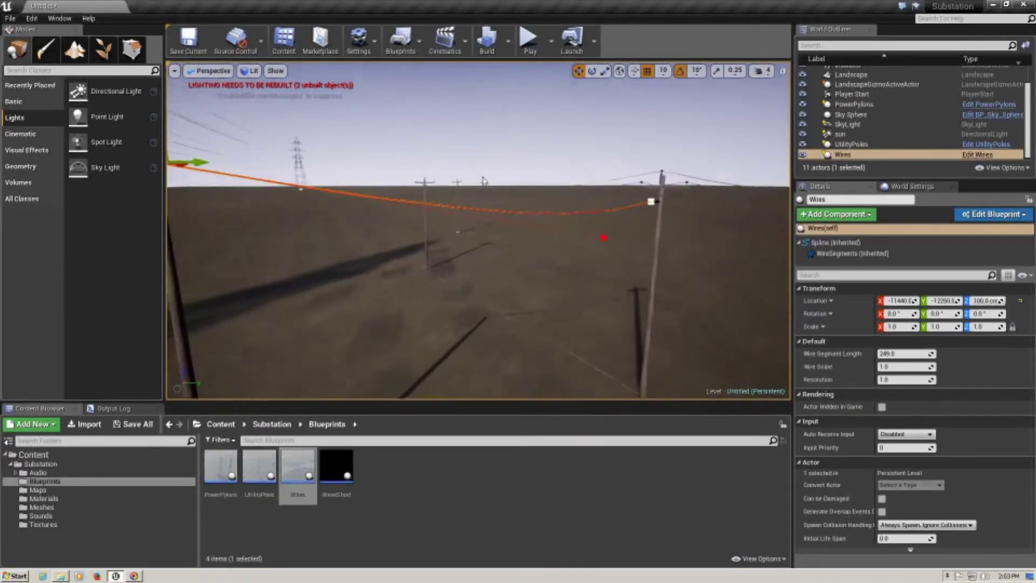
{"action": "left_click", "coordinate": [602, 238]}
{"action": "left_click_drag", "start_coordinate": [603, 201], "coordinate": [603, 265]}
- Set the position snap size to 1 and lower the wire's end point onto the tip of the side insulator
{"action": "right_click_drag", "start_coordinate": [602, 263], "coordinate": [521, 234]}
{"action": "key", "text": "Escape"}
{"action": "key", "text": "w"}
{"action": "left_click", "coordinate": [492, 242]}
{"action": "left_click", "coordinate": [663, 70]}
{"action": "left_click", "coordinate": [666, 93]}
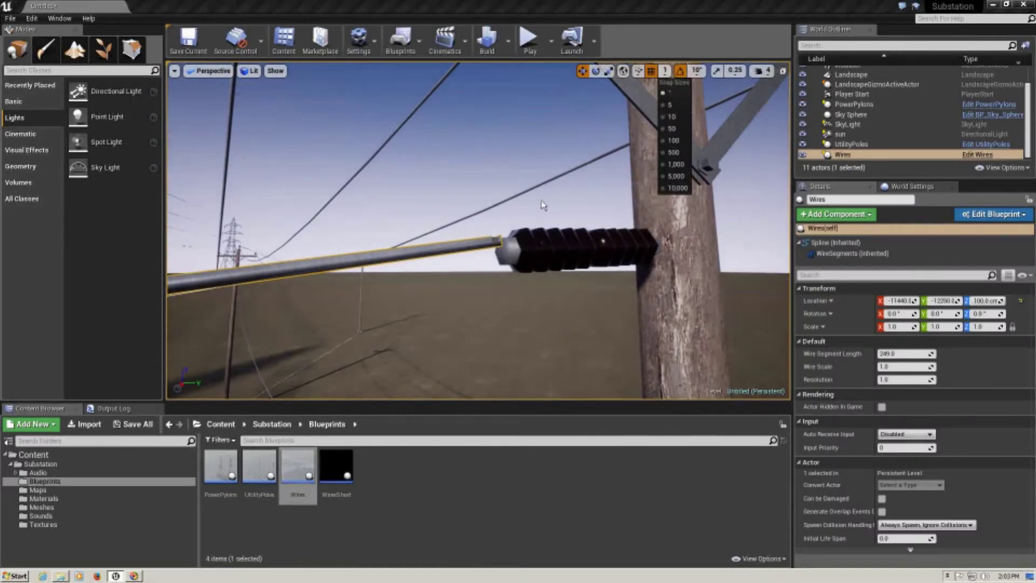
{"action": "left_click", "coordinate": [495, 239]}
{"action": "left_click_drag", "start_coordinate": [496, 195], "coordinate": [496, 205]}
{"action": "key", "text": "w"}
{"action": "right_click_drag", "start_coordinate": [500, 227], "coordinate": [464, 286]}
{"action": "key", "text": "w"}
{"action": "key", "text": "Escape"}
- Place a WiresShort blueprint beside the utility pole, raise it to Z 1122 cm and bring it near the side insulator
{"action": "key", "text": "s"}
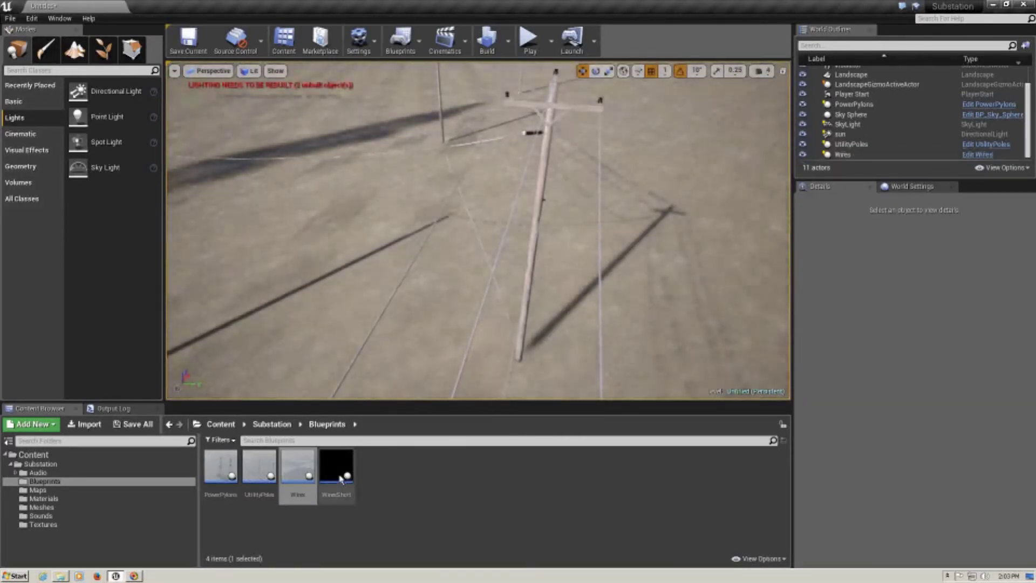
{"action": "left_click_drag", "start_coordinate": [340, 476], "coordinate": [484, 161]}
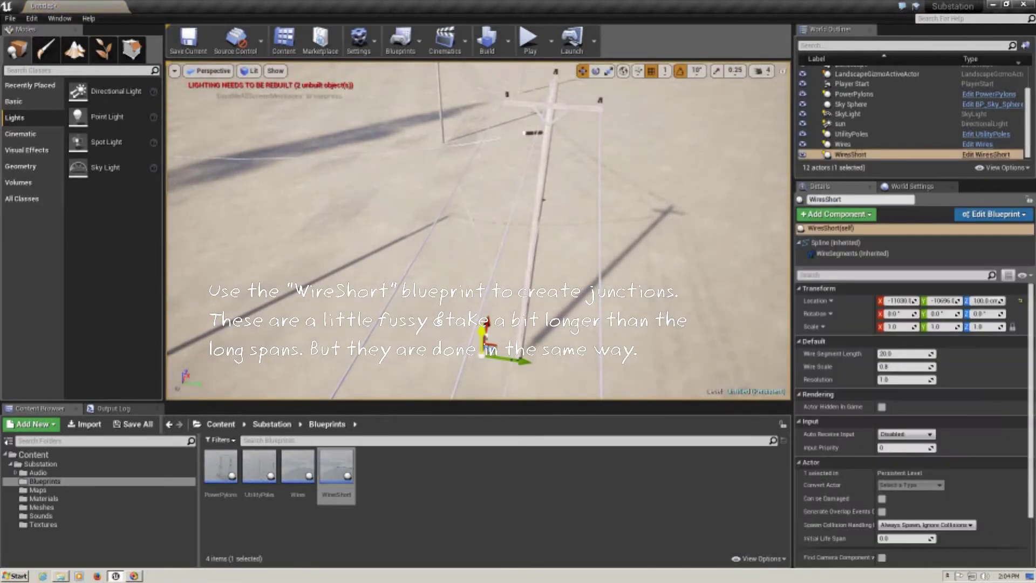
{"action": "left_click_drag", "start_coordinate": [533, 114], "coordinate": [541, 76]}
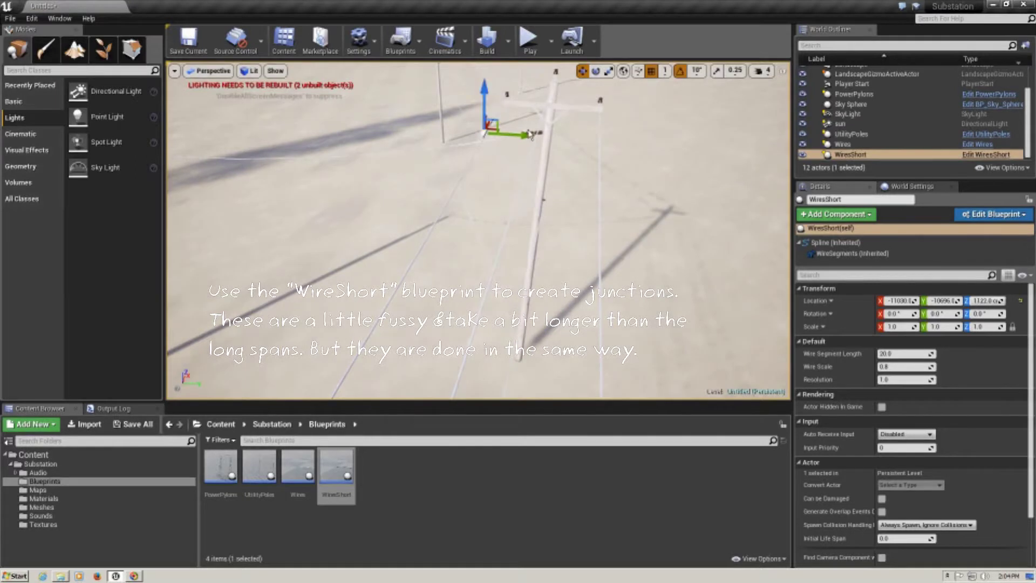
{"action": "left_click_drag", "start_coordinate": [522, 134], "coordinate": [563, 135]}
- In the top view, move WiresShort onto the crossarm's end insulator and its second spline point to the wire end
{"action": "left_click", "coordinate": [209, 71]}
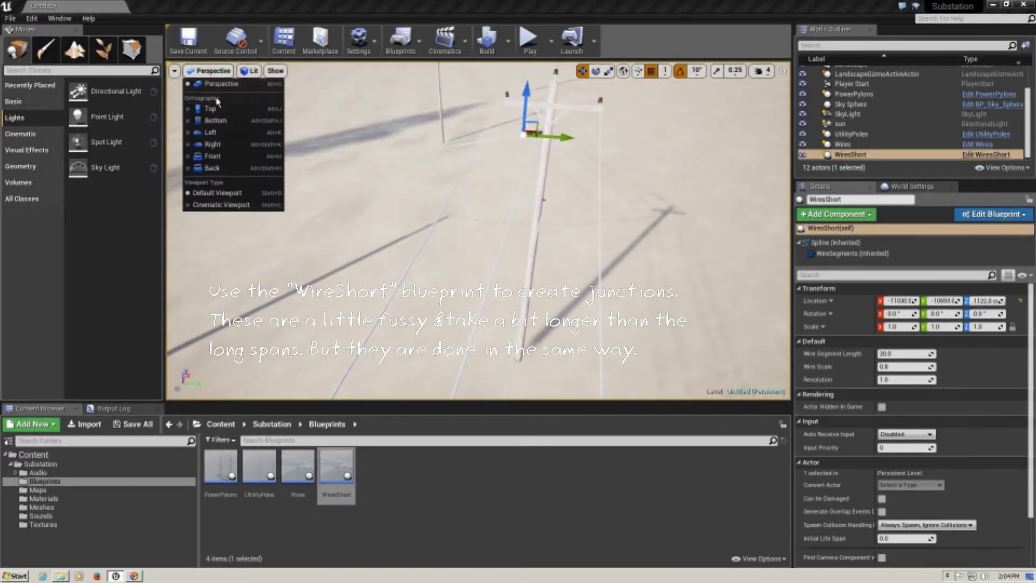
{"action": "left_click", "coordinate": [216, 102]}
{"action": "scroll", "coordinate": [529, 230], "scroll_direction": "up", "scroll_amount": 6}
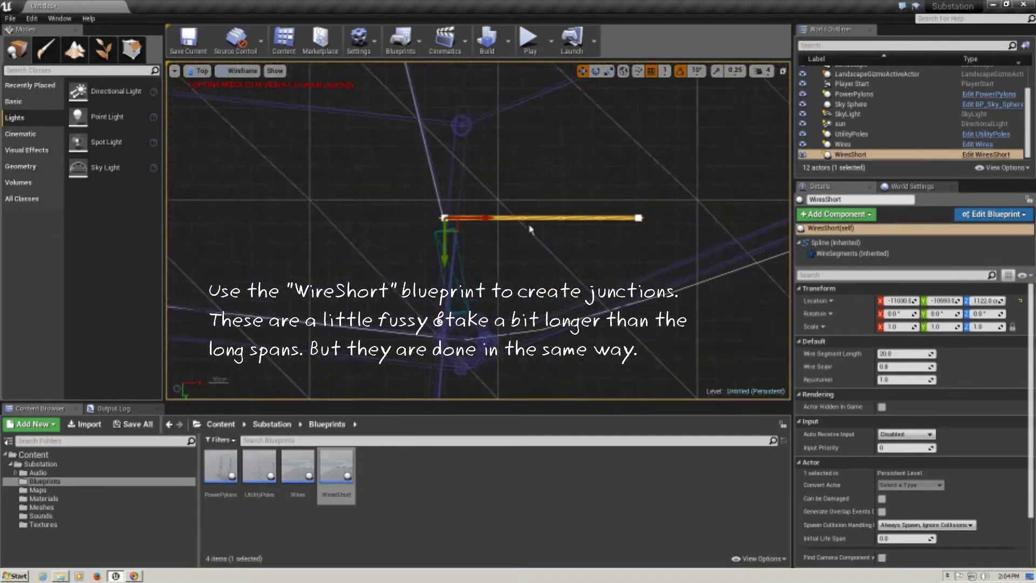
{"action": "left_click_drag", "start_coordinate": [445, 260], "coordinate": [458, 186]}
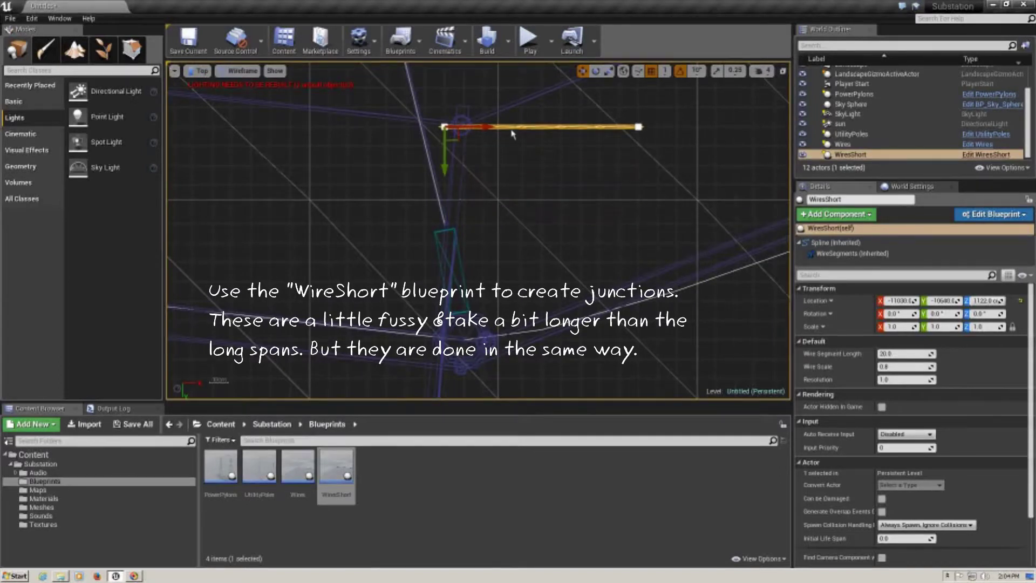
{"action": "left_click_drag", "start_coordinate": [483, 127], "coordinate": [499, 129]}
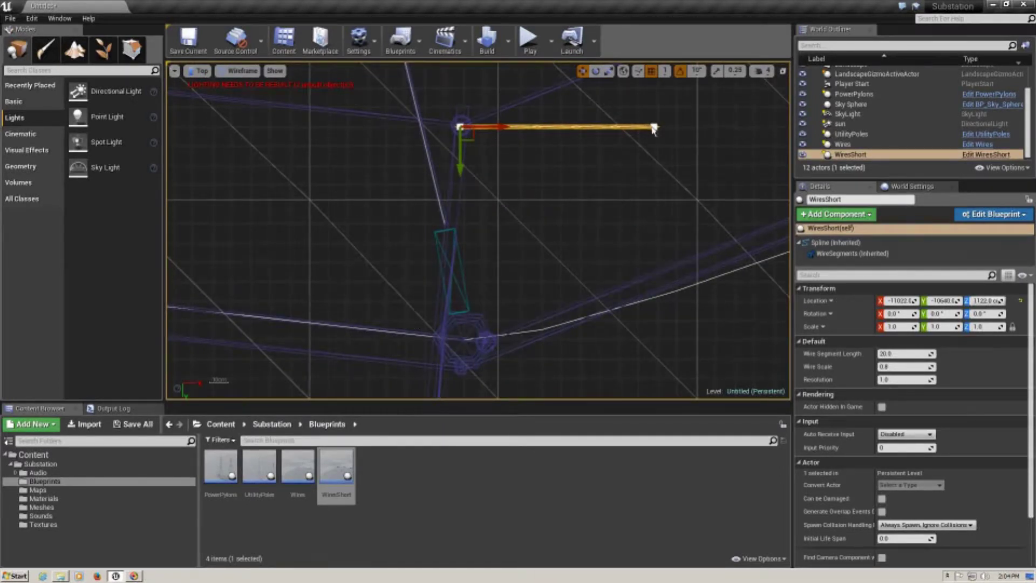
{"action": "left_click_drag", "start_coordinate": [644, 157], "coordinate": [474, 236]}
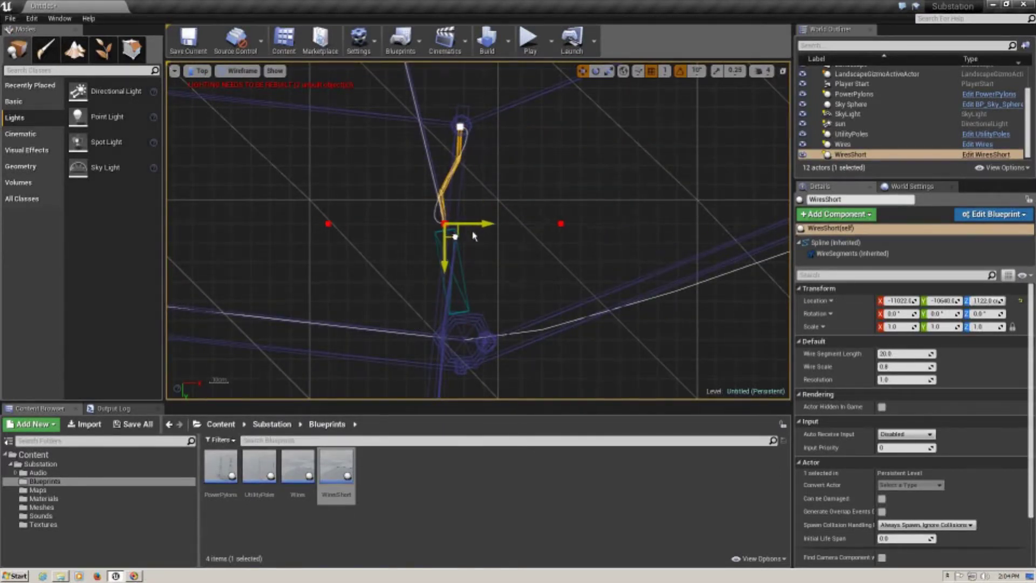
- Return to the perspective view and raise WiresShort's crossarm-side spline point to the height of the crossarm wire
{"action": "left_click", "coordinate": [201, 70]}
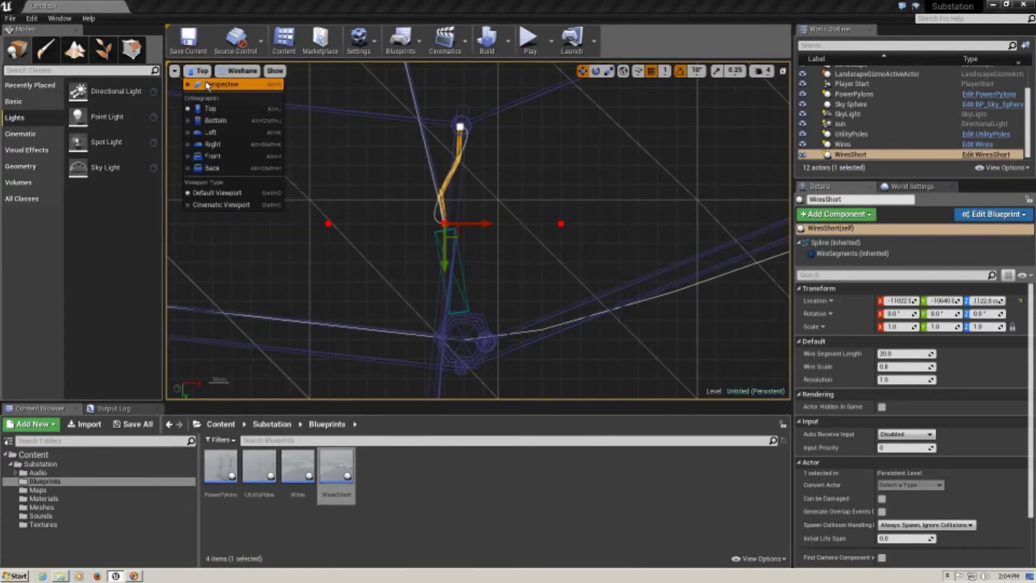
{"action": "left_click", "coordinate": [227, 85]}
{"action": "key", "text": "f"}
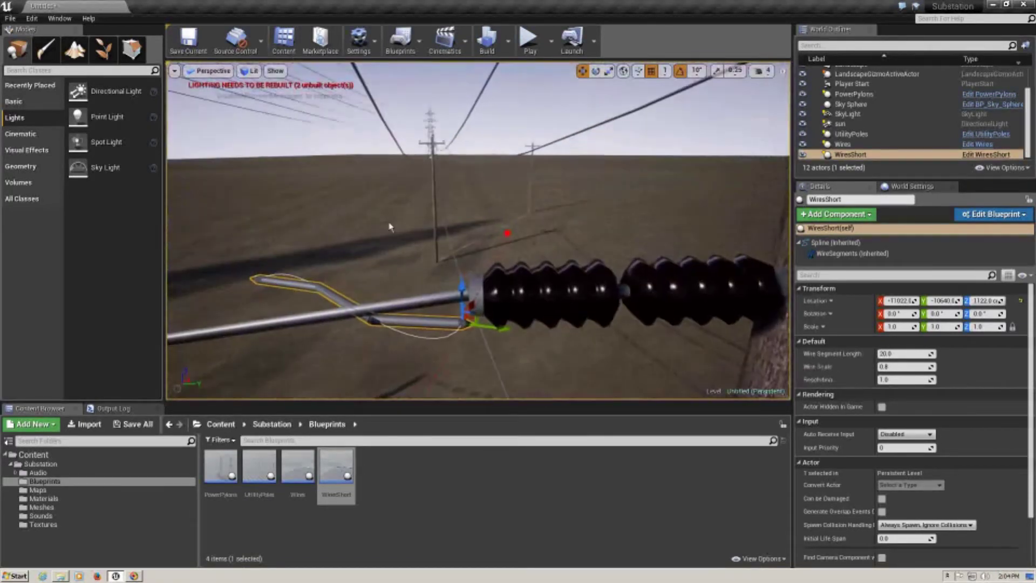
{"action": "middle_click_drag", "start_coordinate": [413, 309], "coordinate": [220, 245]}
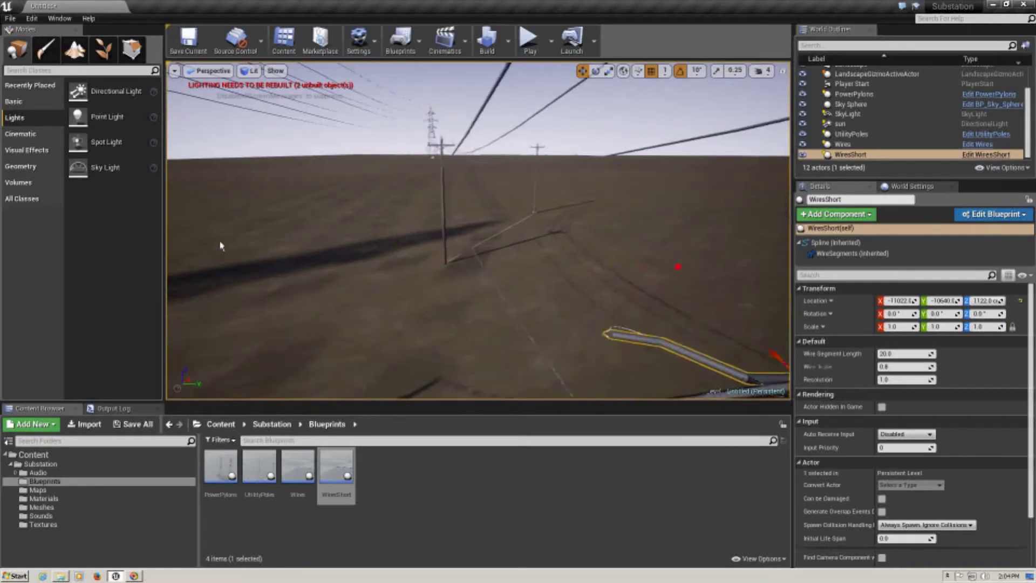
{"action": "right_click_drag", "start_coordinate": [220, 245], "coordinate": [346, 290]}
{"action": "left_click", "coordinate": [461, 271]}
{"action": "right_click_drag", "start_coordinate": [459, 280], "coordinate": [455, 238]}
{"action": "left_click_drag", "start_coordinate": [440, 330], "coordinate": [439, 100]}
- Nudge WiresShort's upper spline point into place on the wire beside the crossarm insulator
{"action": "middle_click_drag", "start_coordinate": [377, 248], "coordinate": [329, 167]}
{"action": "right_click_drag", "start_coordinate": [330, 168], "coordinate": [415, 292]}
{"action": "left_click_drag", "start_coordinate": [415, 292], "coordinate": [319, 259], "text": "alt"}
{"action": "left_click_drag", "start_coordinate": [291, 248], "coordinate": [376, 205], "text": "alt"}
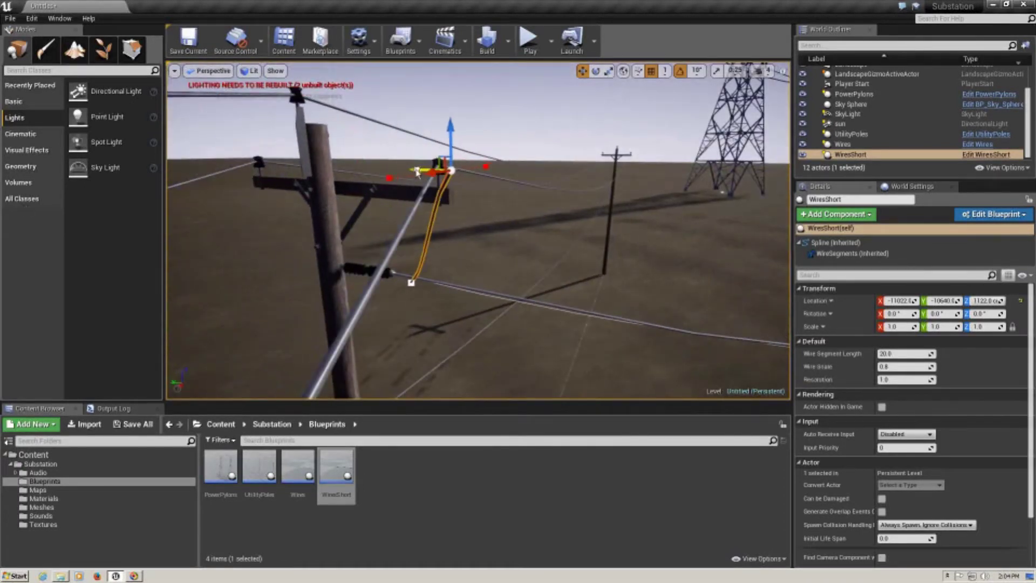
{"action": "left_click_drag", "start_coordinate": [401, 172], "coordinate": [398, 173]}
{"action": "left_click_drag", "start_coordinate": [386, 158], "coordinate": [620, 135], "text": "alt"}
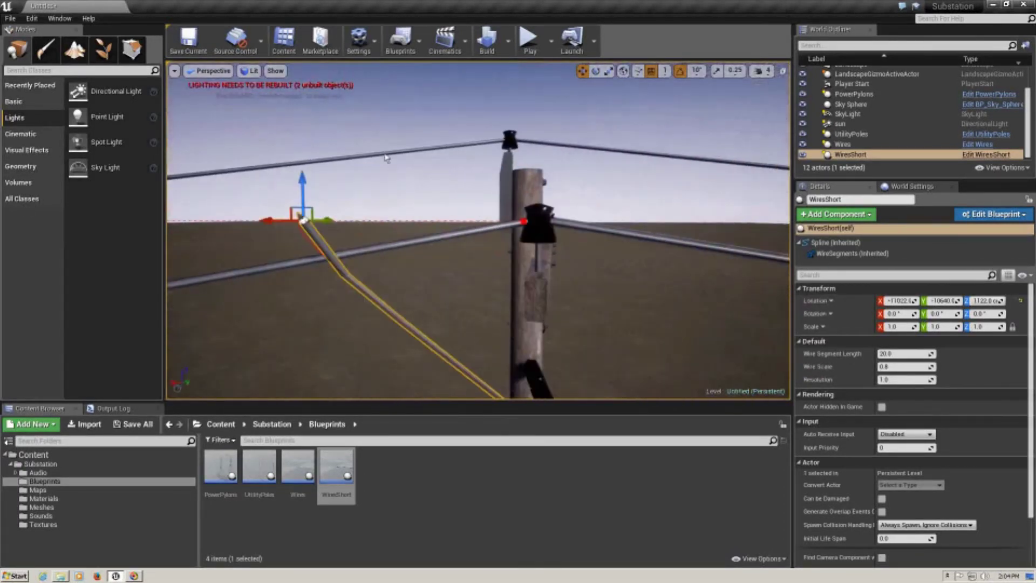
{"action": "left_click_drag", "start_coordinate": [304, 178], "coordinate": [167, 269]}
{"action": "left_click", "coordinate": [310, 161]}
{"action": "right_click_drag", "start_coordinate": [227, 303], "coordinate": [170, 305]}
- Reshape the lower end of WiresShort by moving its tangent toward the pole and aligning it with the long wire
{"action": "left_click_drag", "start_coordinate": [383, 238], "coordinate": [711, 301]}
{"action": "right_click_drag", "start_coordinate": [711, 302], "coordinate": [933, 335]}
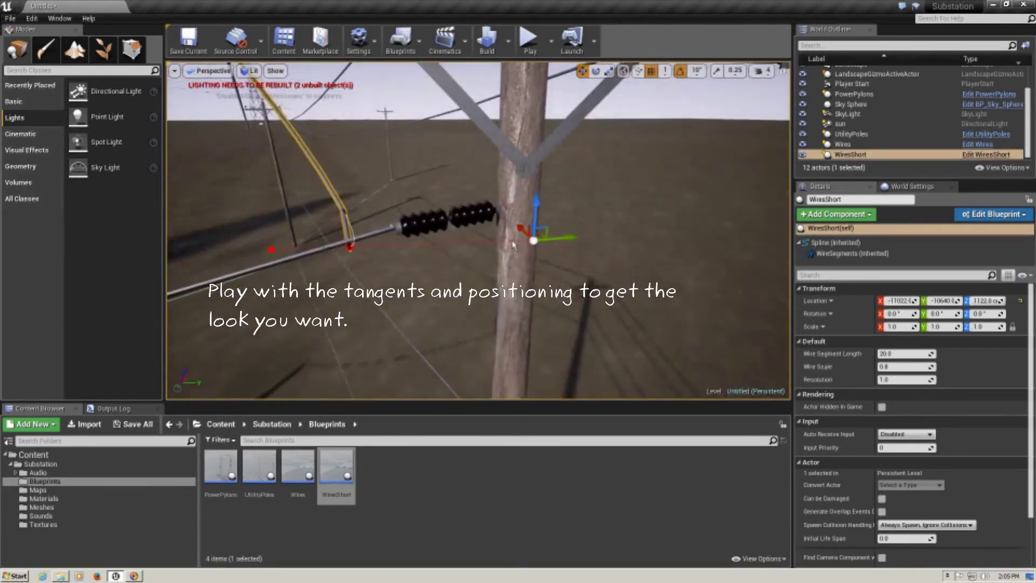
{"action": "left_click_drag", "start_coordinate": [521, 229], "coordinate": [485, 189]}
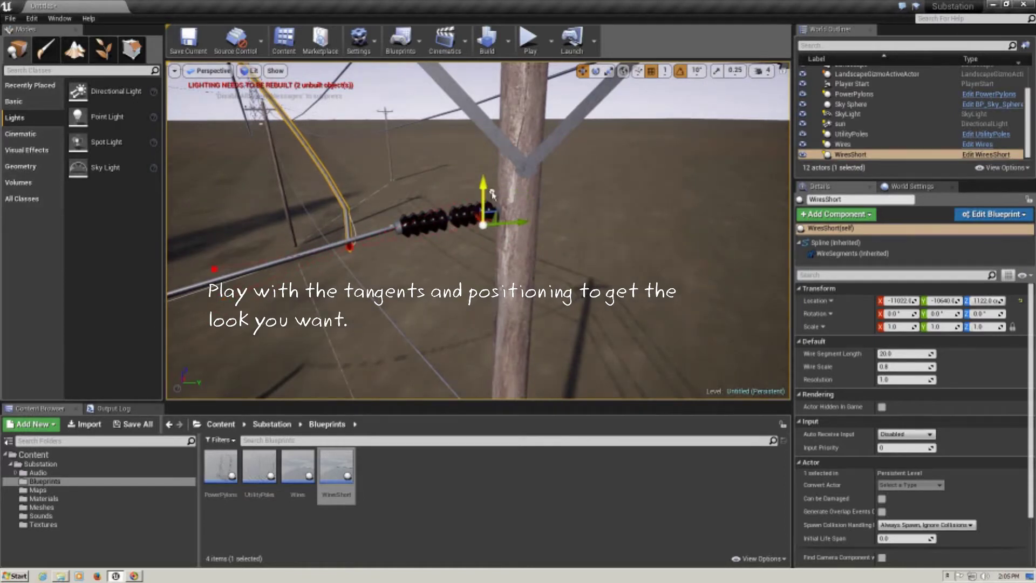
- Pull the tangent at WiresShort's upper end across to the opposite side and lower it to arch the junction wire
{"action": "right_click_drag", "start_coordinate": [485, 189], "coordinate": [510, 115]}
{"action": "left_click_drag", "start_coordinate": [323, 129], "coordinate": [521, 179], "text": "alt"}
{"action": "left_click", "coordinate": [624, 227]}
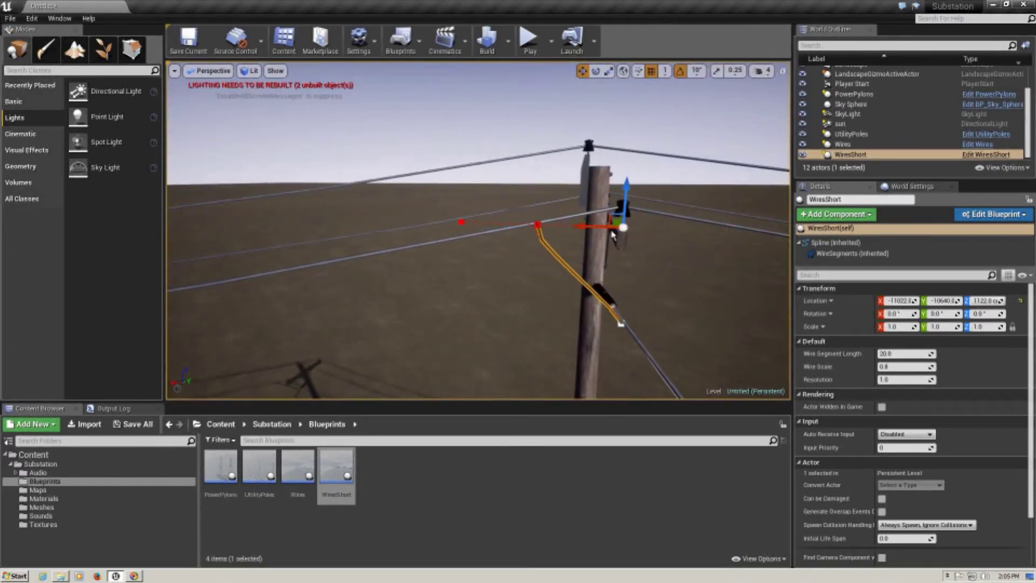
{"action": "left_click_drag", "start_coordinate": [593, 233], "coordinate": [326, 237]}
{"action": "left_click_drag", "start_coordinate": [352, 178], "coordinate": [354, 245]}
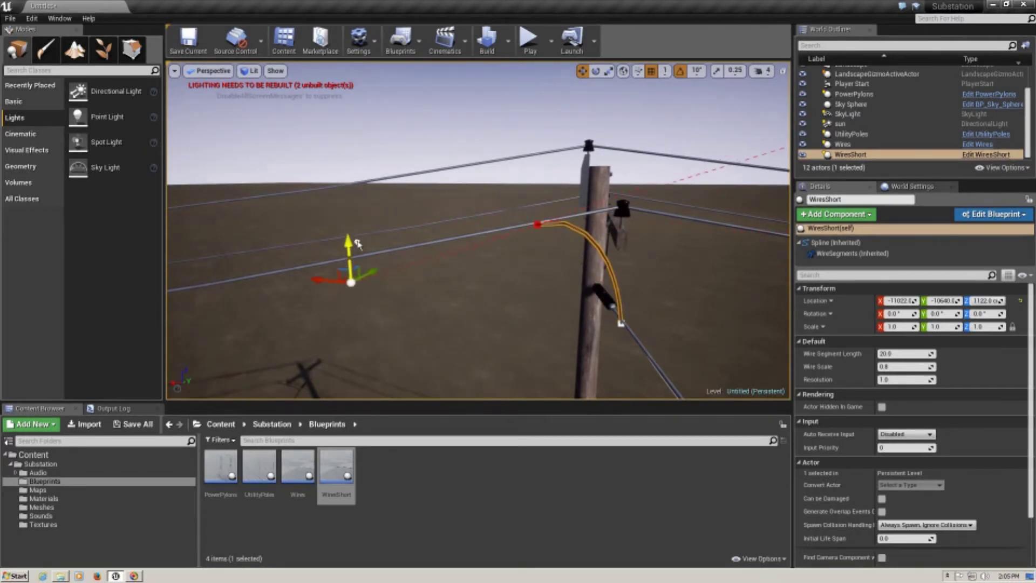
- In the top view, shift the tangent at WiresShort's lower end sideways to line it up with the long wire
{"action": "right_click_drag", "start_coordinate": [357, 243], "coordinate": [490, 347]}
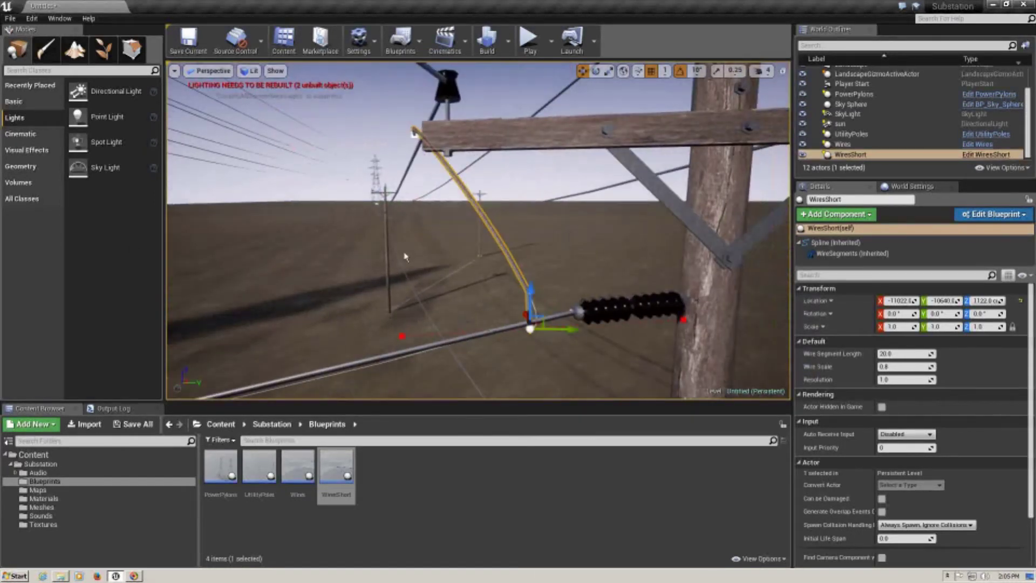
{"action": "left_click", "coordinate": [208, 70]}
{"action": "left_click", "coordinate": [211, 110]}
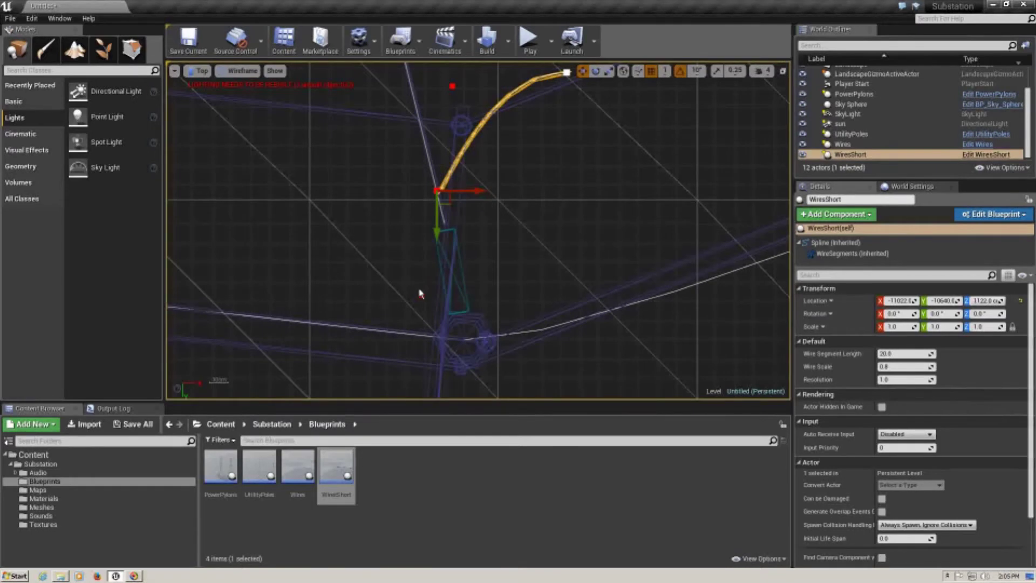
{"action": "right_click_drag", "start_coordinate": [529, 210], "coordinate": [471, 249]}
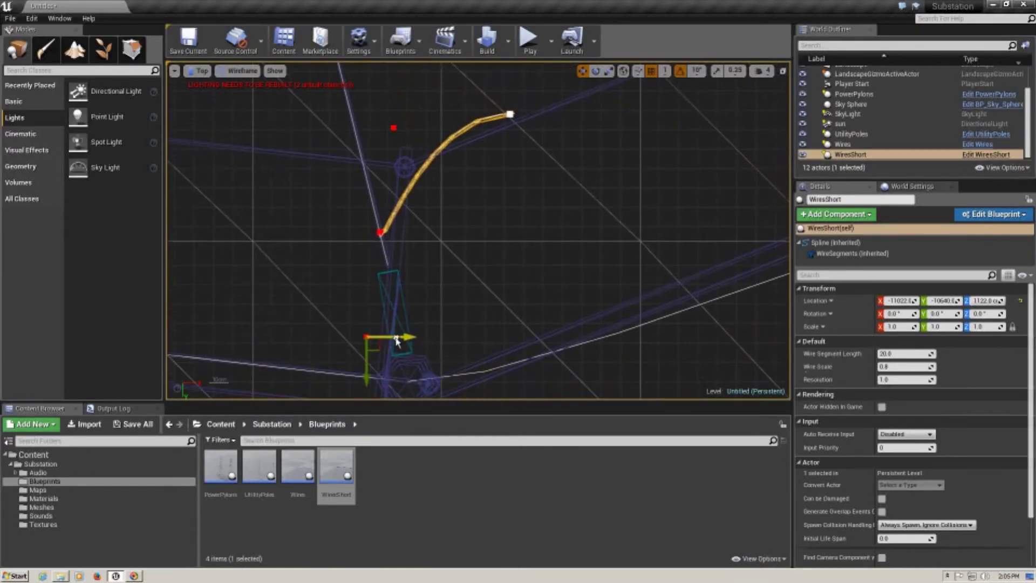
{"action": "left_click_drag", "start_coordinate": [397, 340], "coordinate": [426, 347]}
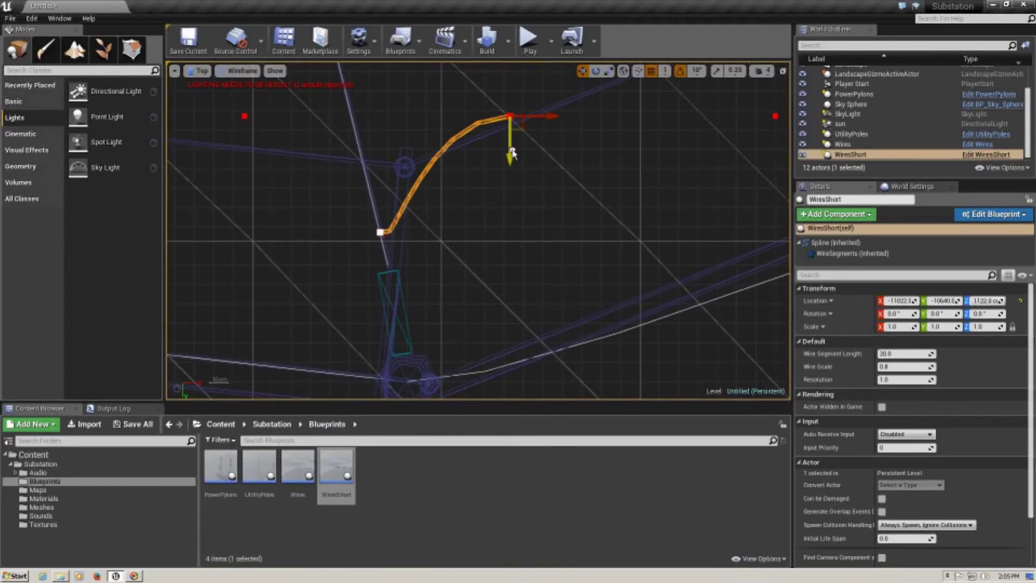
- Move WiresShort's upper spline point onto the crossarm wire and align its tangent with that wire
{"action": "left_click", "coordinate": [736, 161]}
{"action": "left_click", "coordinate": [494, 129]}
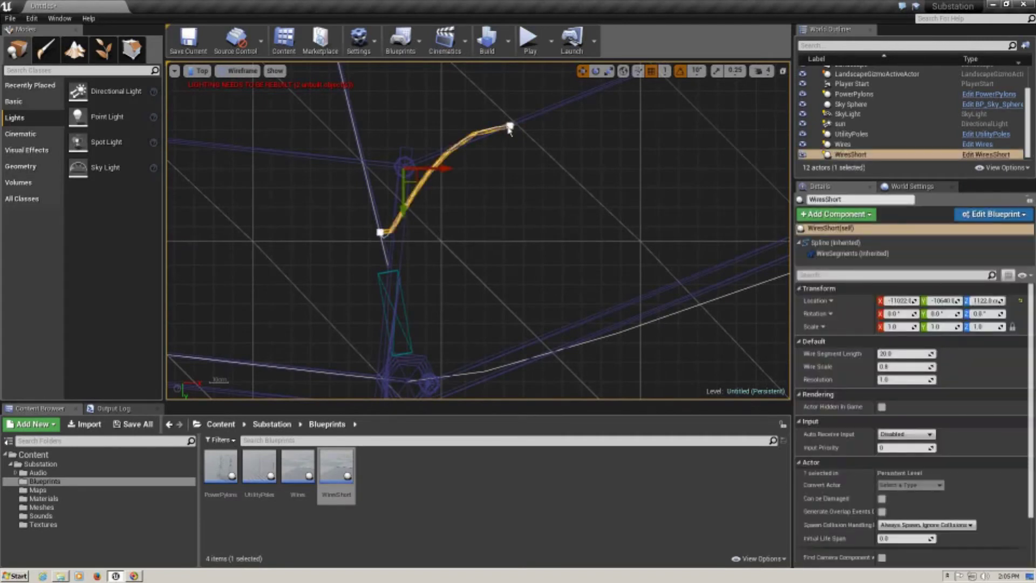
{"action": "right_click_drag", "start_coordinate": [509, 127], "coordinate": [507, 212]}
{"action": "left_click", "coordinate": [711, 154]}
{"action": "right_click_drag", "start_coordinate": [742, 200], "coordinate": [720, 268]}
{"action": "left_click_drag", "start_coordinate": [689, 268], "coordinate": [685, 192]}
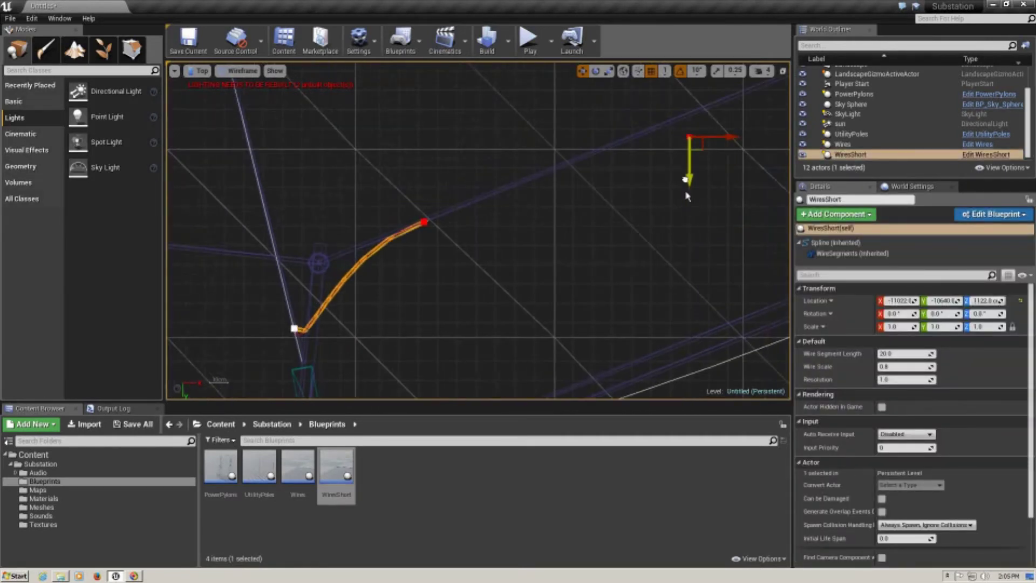
- Swing the tangent at WiresShort's lower end to the opposite side along the long wire, and return to the perspective view
{"action": "right_click_drag", "start_coordinate": [455, 316], "coordinate": [499, 225]}
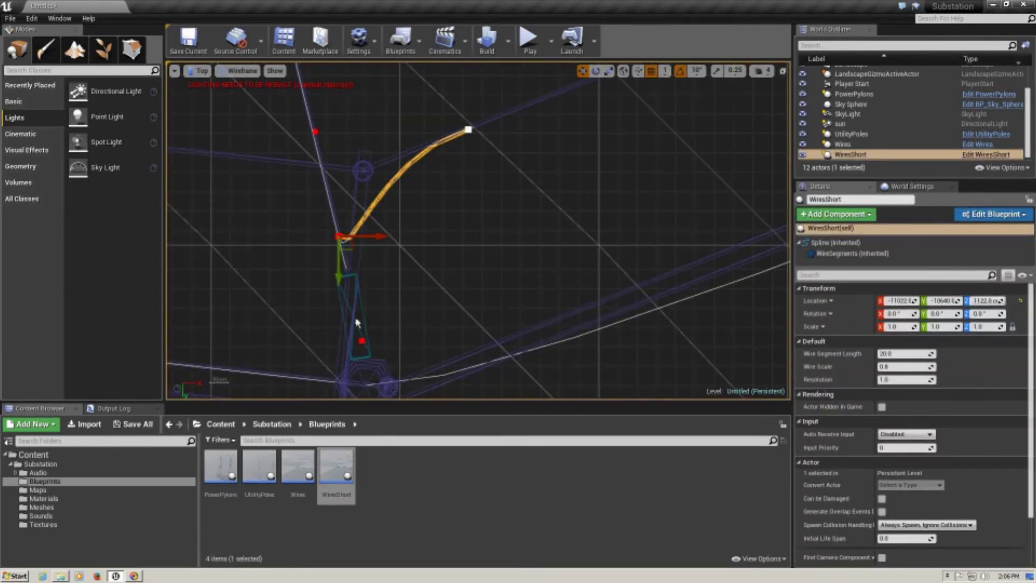
{"action": "left_click_drag", "start_coordinate": [375, 356], "coordinate": [308, 100]}
{"action": "left_click", "coordinate": [199, 70]}
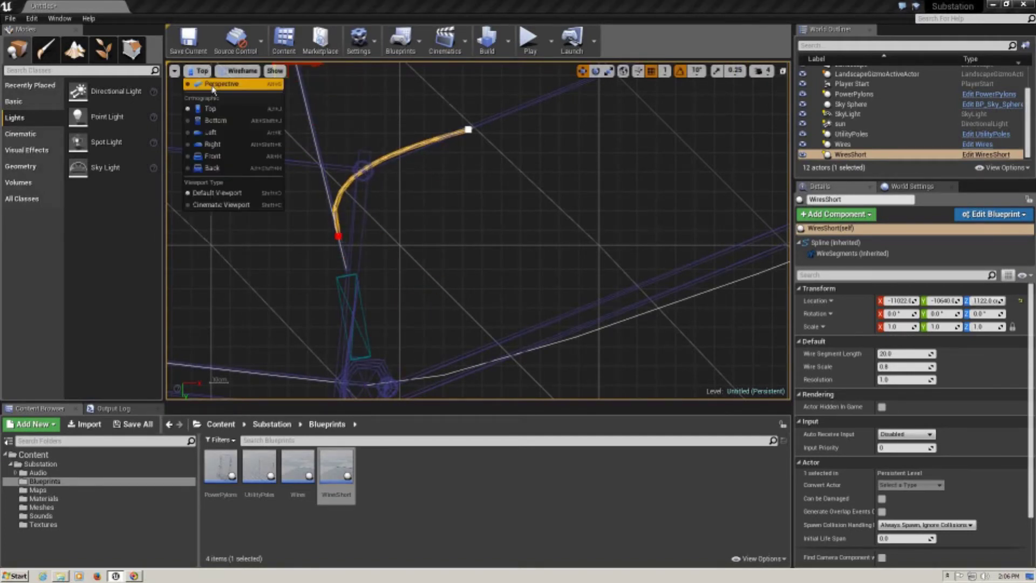
{"action": "left_click", "coordinate": [211, 84]}
- Add a spline point in the middle of WiresShort, lower it and shift it outward, away from the pole
{"action": "right_click_drag", "start_coordinate": [456, 268], "coordinate": [480, 253]}
{"action": "right_click", "coordinate": [430, 190]}
{"action": "left_click", "coordinate": [445, 202]}
{"action": "left_click_drag", "start_coordinate": [430, 161], "coordinate": [430, 192]}
{"action": "right_click_drag", "start_coordinate": [430, 192], "coordinate": [500, 204]}
{"action": "left_click_drag", "start_coordinate": [410, 217], "coordinate": [379, 218]}
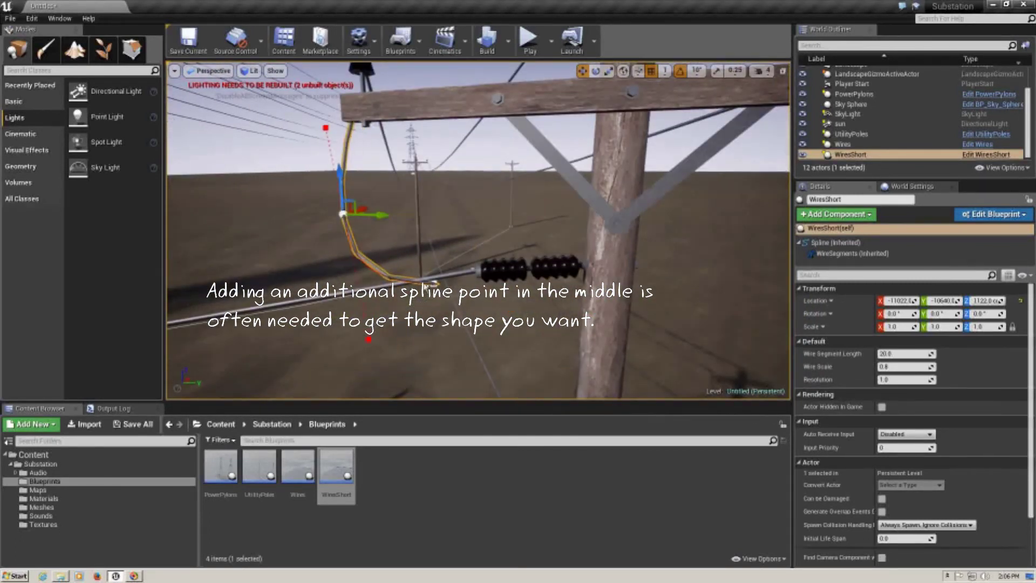
- Nudge the height of WiresShort's lower-end spline point where it meets the wire beside the insulator
{"action": "left_click", "coordinate": [433, 281]}
{"action": "left_click_drag", "start_coordinate": [435, 246], "coordinate": [435, 241]}
{"action": "right_click_drag", "start_coordinate": [458, 286], "coordinate": [571, 304]}
{"action": "left_click", "coordinate": [655, 277]}
{"action": "right_click_drag", "start_coordinate": [655, 278], "coordinate": [722, 277]}
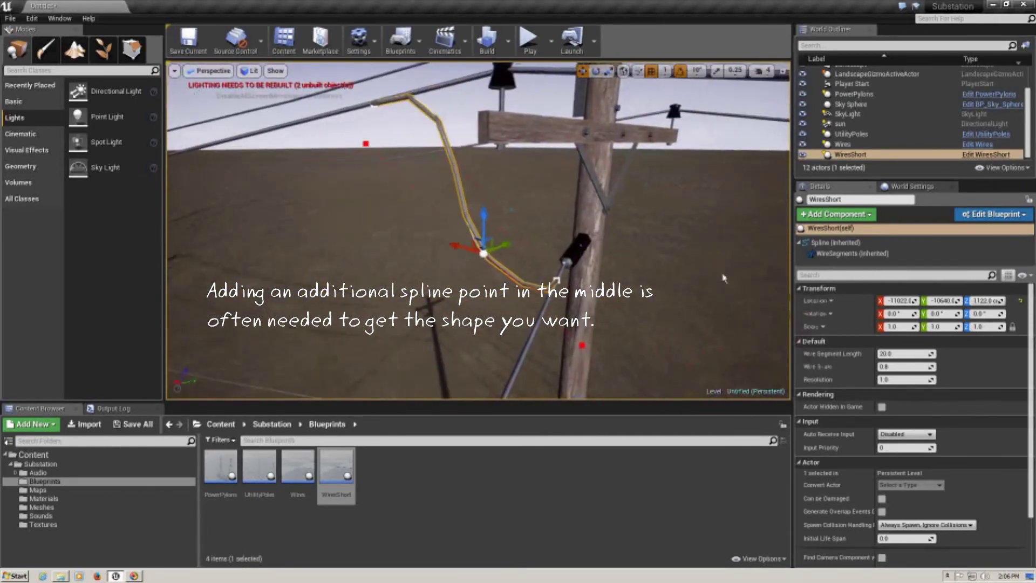
- Adjust the tangent of WiresShort's middle spline point and shift that point along the X axis
{"action": "left_click", "coordinate": [581, 347]}
{"action": "right_click_drag", "start_coordinate": [581, 347], "coordinate": [602, 359]}
{"action": "left_click_drag", "start_coordinate": [697, 307], "coordinate": [677, 318]}
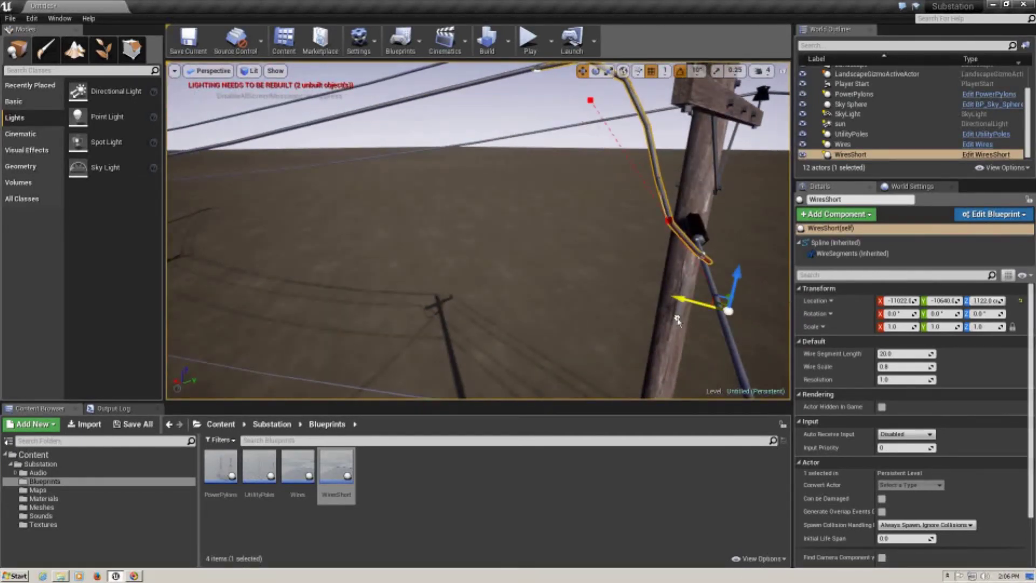
{"action": "left_click", "coordinate": [669, 222]}
{"action": "left_click_drag", "start_coordinate": [646, 218], "coordinate": [675, 221]}
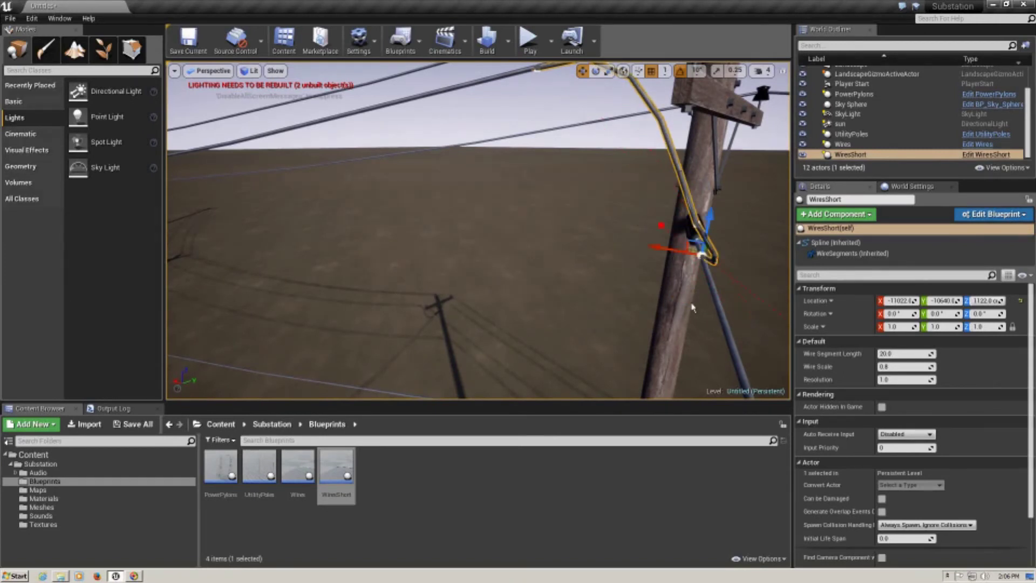
- Adjust the tangent at WiresShort's lower end along the X axis to smooth the bend beside the insulator
{"action": "scroll", "coordinate": [692, 307], "scroll_direction": "down", "scroll_amount": 3}
{"action": "scroll", "coordinate": [661, 306], "scroll_direction": "up", "scroll_amount": 3}
{"action": "scroll", "coordinate": [663, 308], "scroll_direction": "down", "scroll_amount": 1}
{"action": "left_click", "coordinate": [630, 285]}
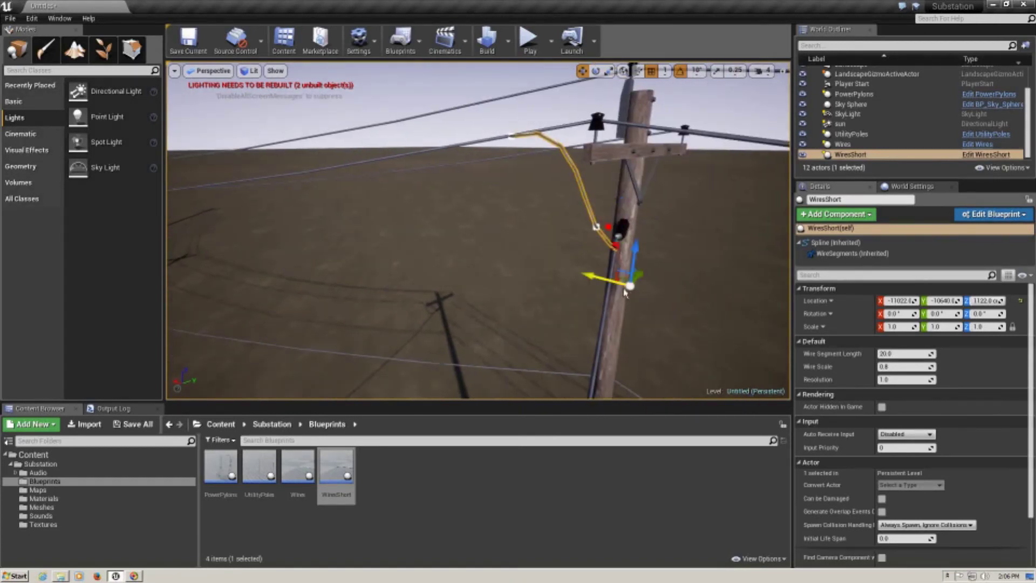
- Shift the tangent at WiresShort's upper end sideways in line with the crossarm wire and nudge its spline point onto the wire
{"action": "right_click_drag", "start_coordinate": [577, 280], "coordinate": [620, 287]}
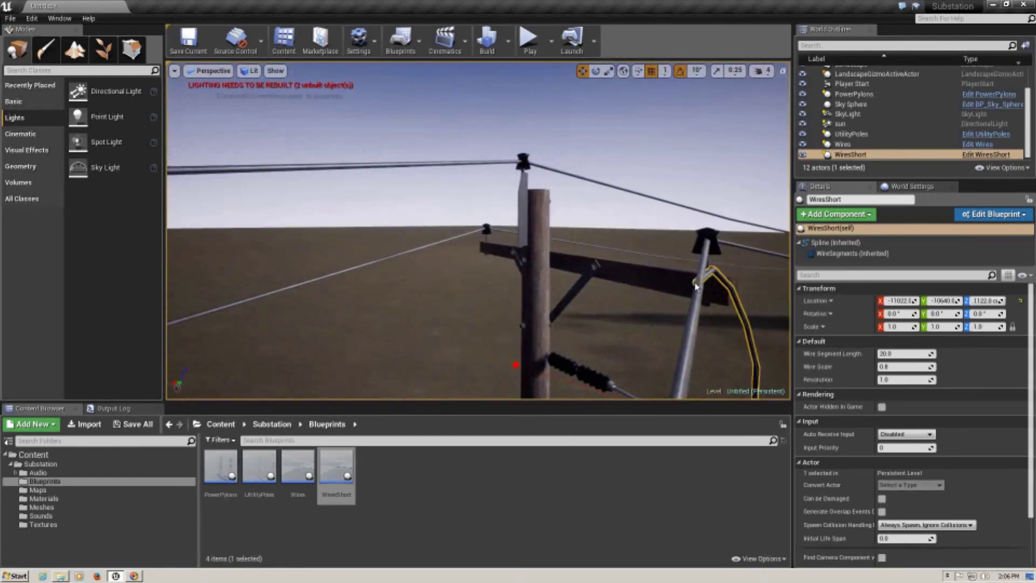
{"action": "left_click_drag", "start_coordinate": [716, 186], "coordinate": [680, 184]}
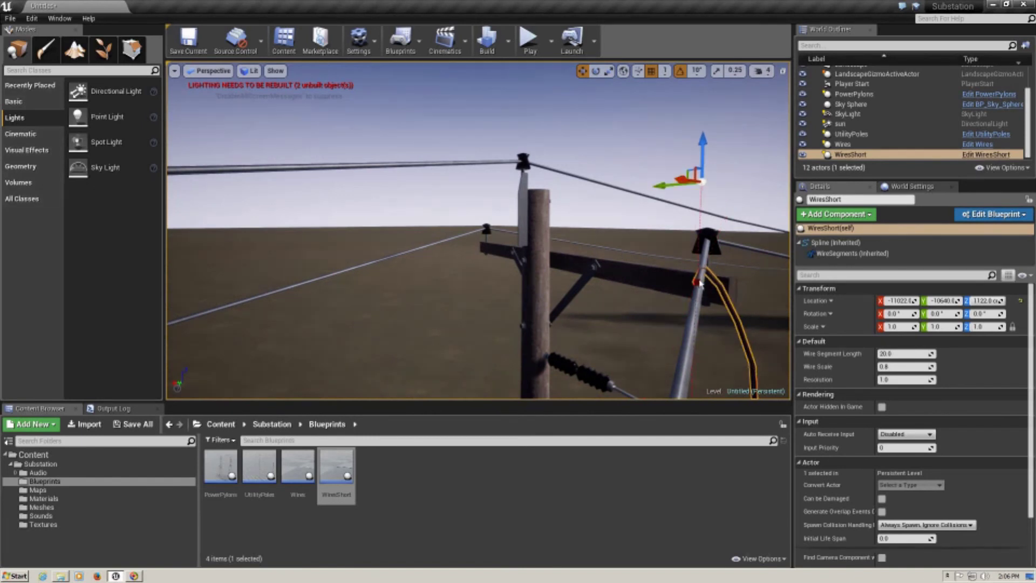
{"action": "left_click_drag", "start_coordinate": [665, 280], "coordinate": [670, 282]}
- Set WiresShort's Resolution to 2.0 to smooth the junction wire
{"action": "right_click_drag", "start_coordinate": [671, 282], "coordinate": [545, 296]}
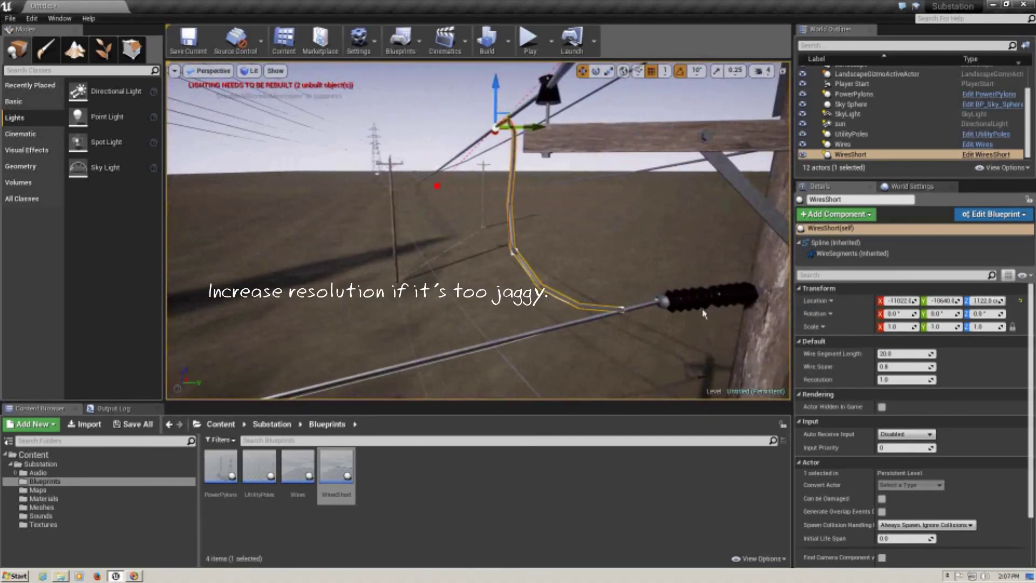
{"action": "left_click", "coordinate": [894, 380]}
{"action": "type", "text": "20"}
{"action": "key", "text": "Return"}
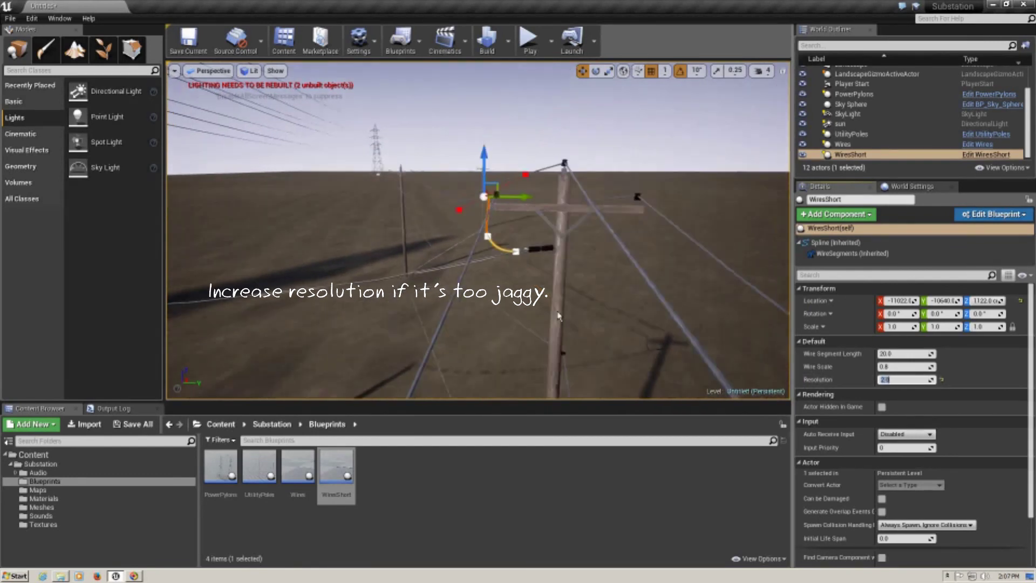